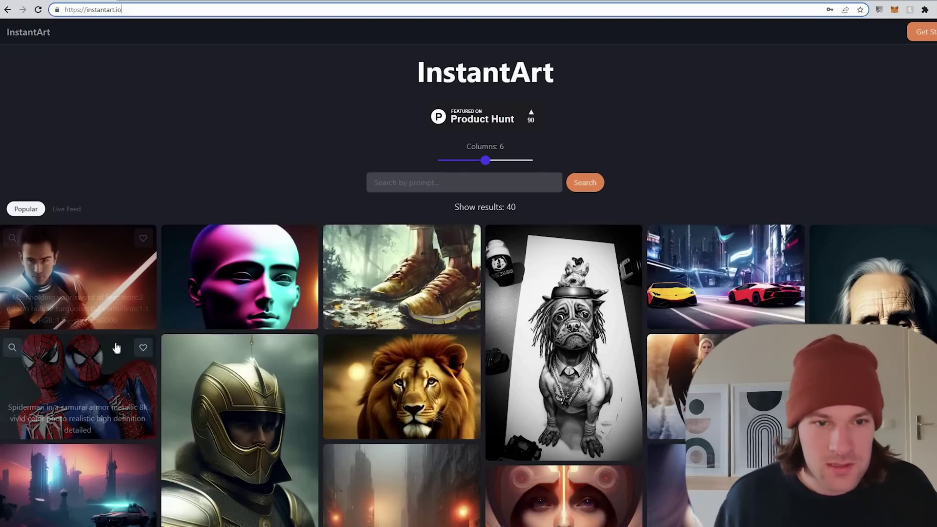
Browse the InstantArt gallery and read the white wolf image's prompt
scroll(78, 381, down, 3)
scroll(601, 408, down, 4)
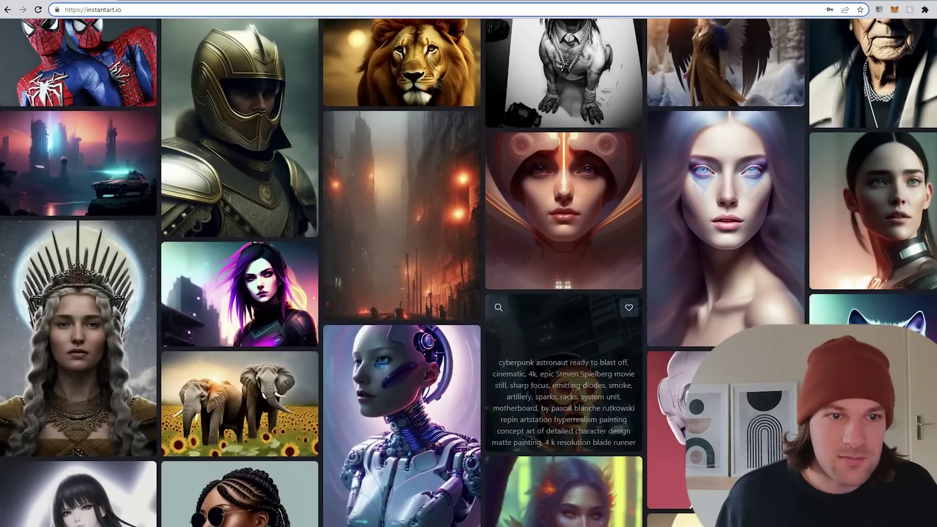
click(655, 332)
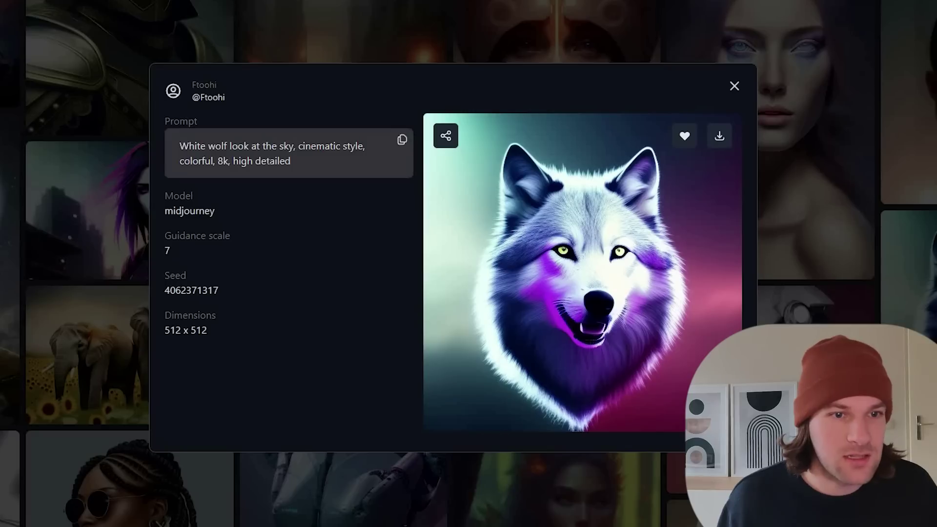
drag(179, 146, 291, 161)
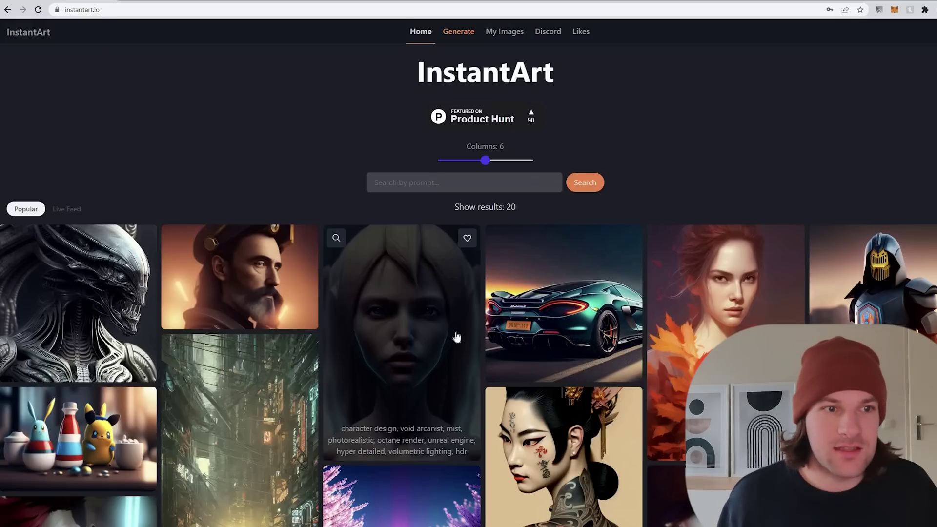
Copy the neon night-city panorama prompt to the clipboard from its image details
scroll(447, 336, down, 13)
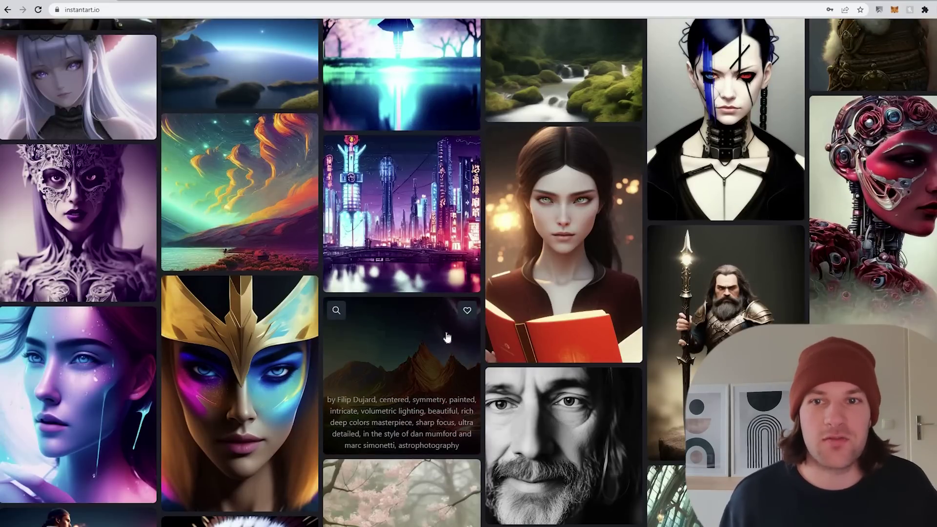
click(415, 254)
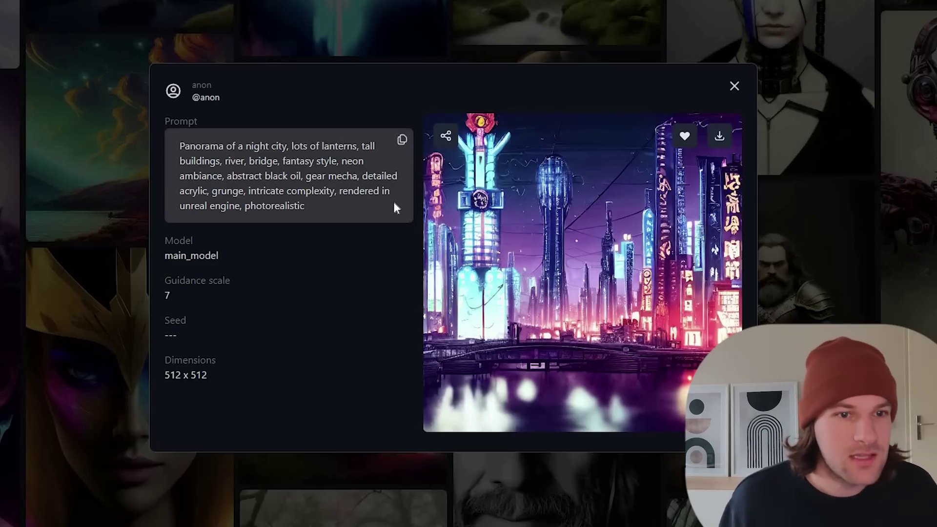
drag(180, 146, 334, 209)
click(333, 206)
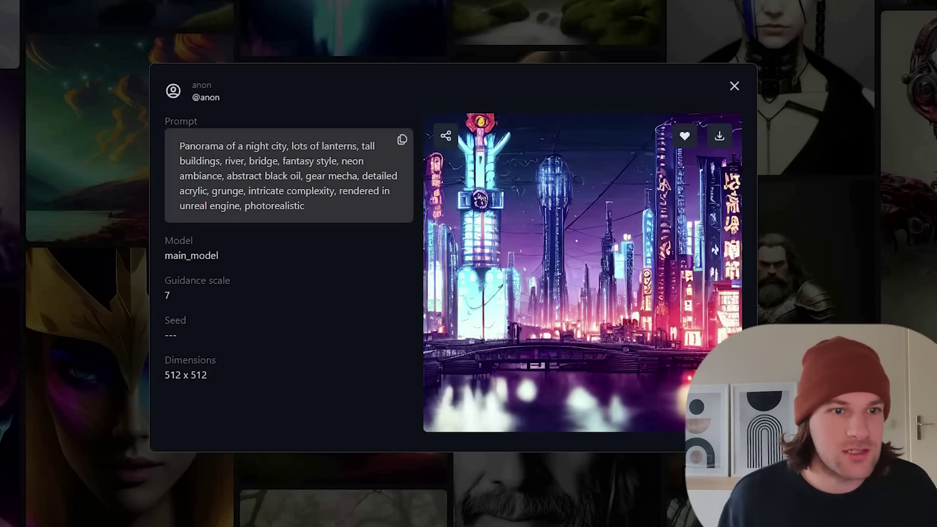
drag(305, 206, 178, 145)
click(402, 142)
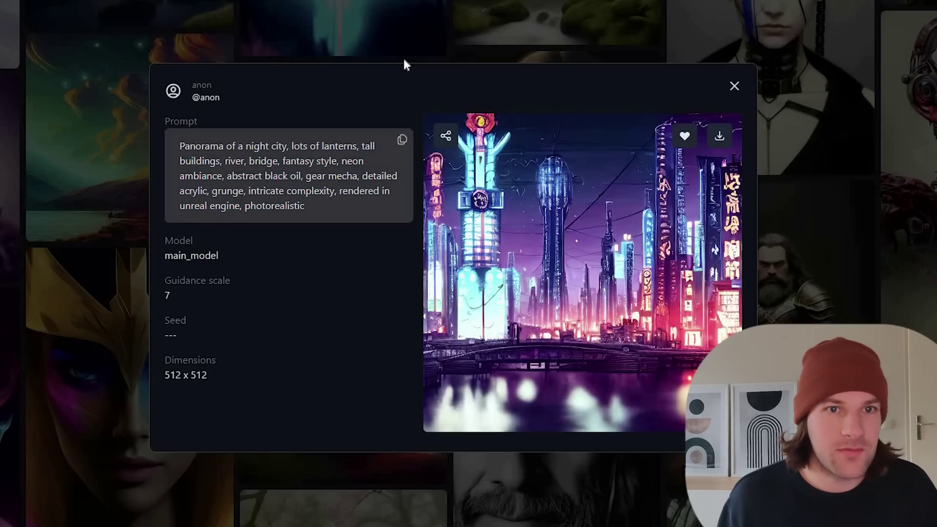
click(359, 46)
scroll(354, 282, up, 8)
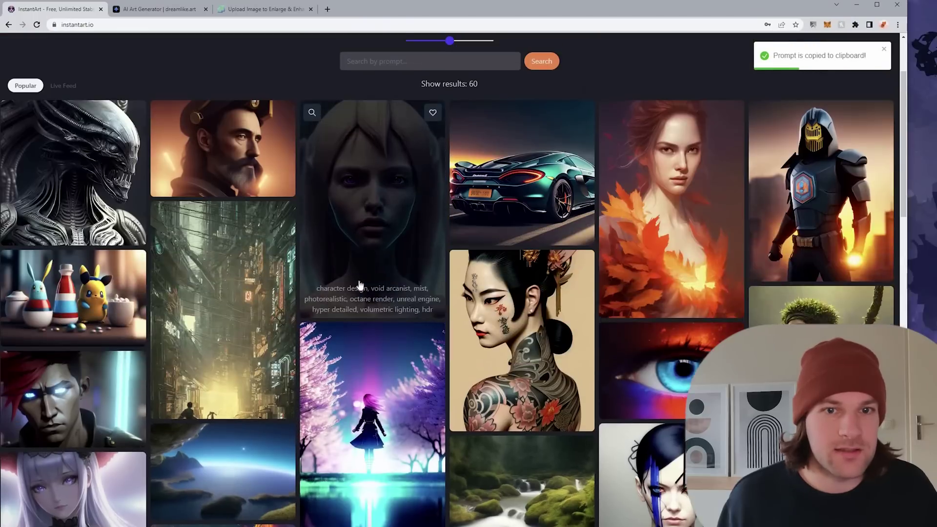
scroll(360, 284, up, 3)
Paste the city panorama prompt and trim it to end at 'neon ambiance, photorealistic'
click(424, 44)
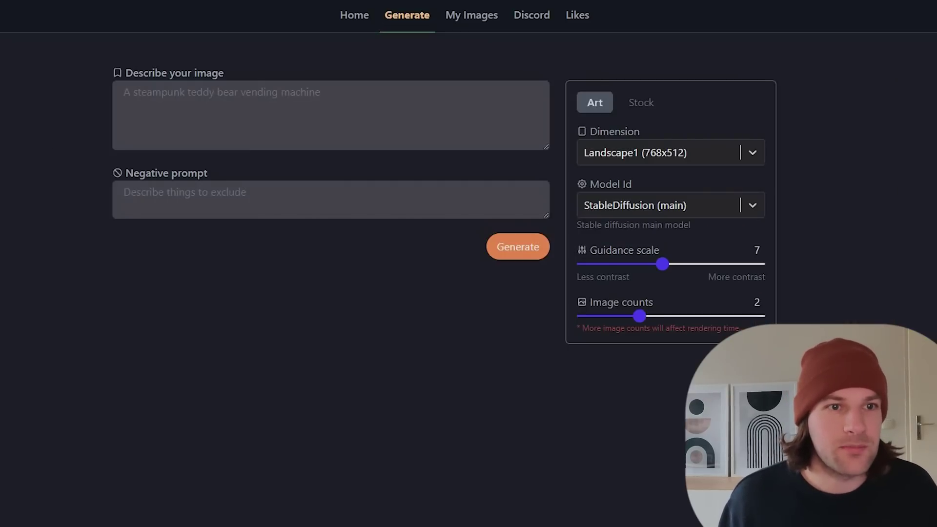
click(331, 115)
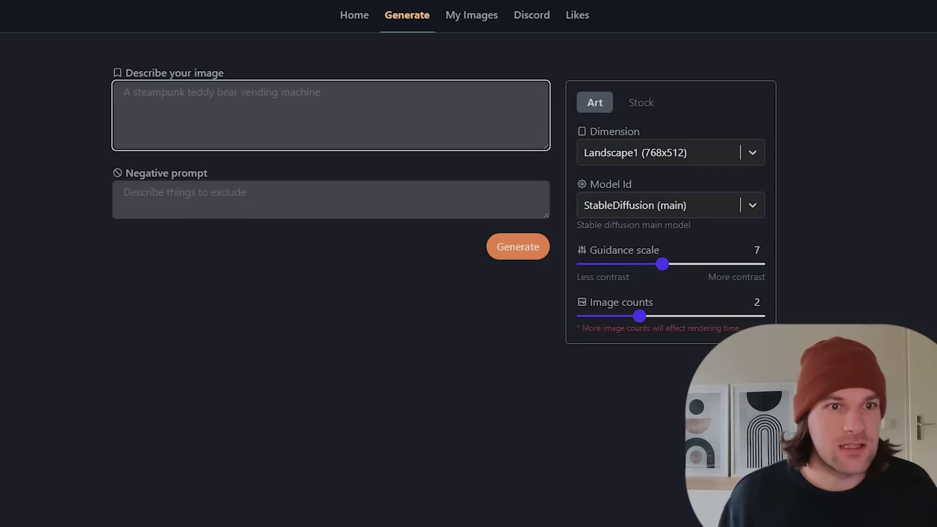
key(ctrl+v)
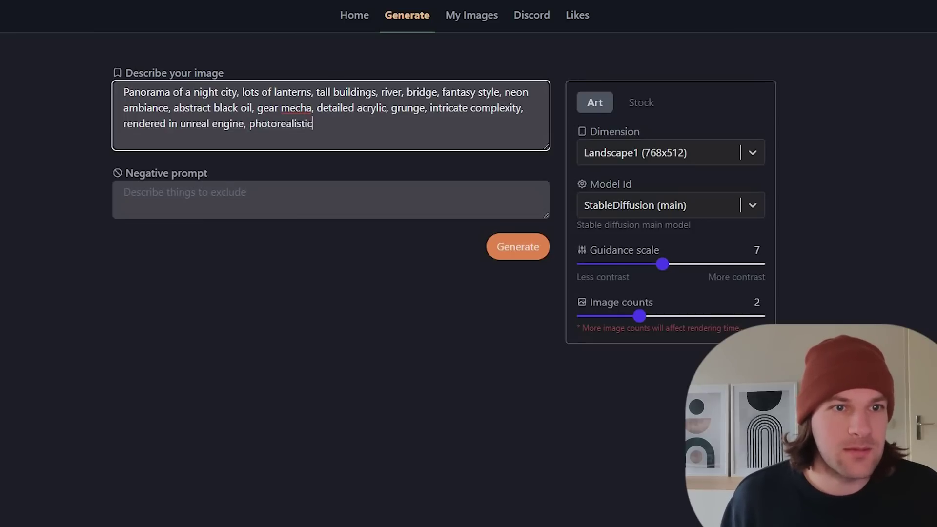
drag(250, 124, 174, 108)
key(BackSpace)
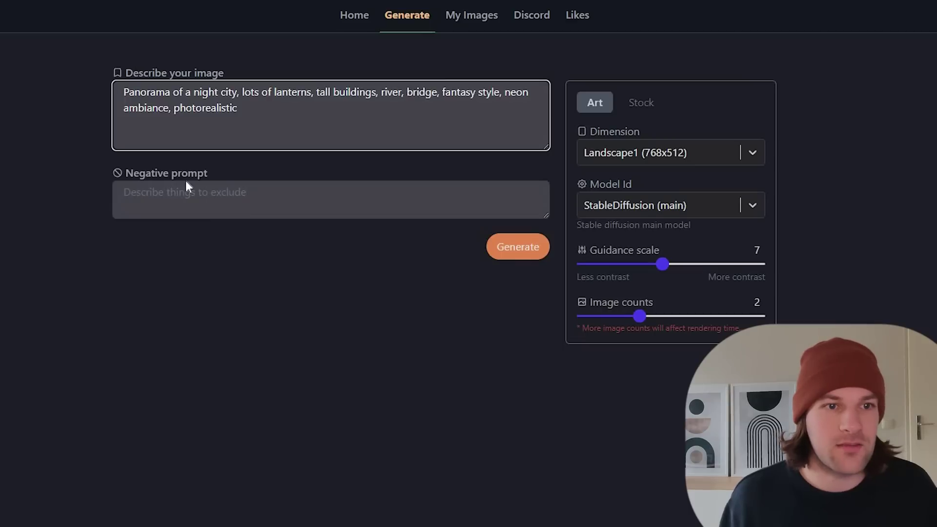
Enter 'cars' as the negative prompt
click(124, 192)
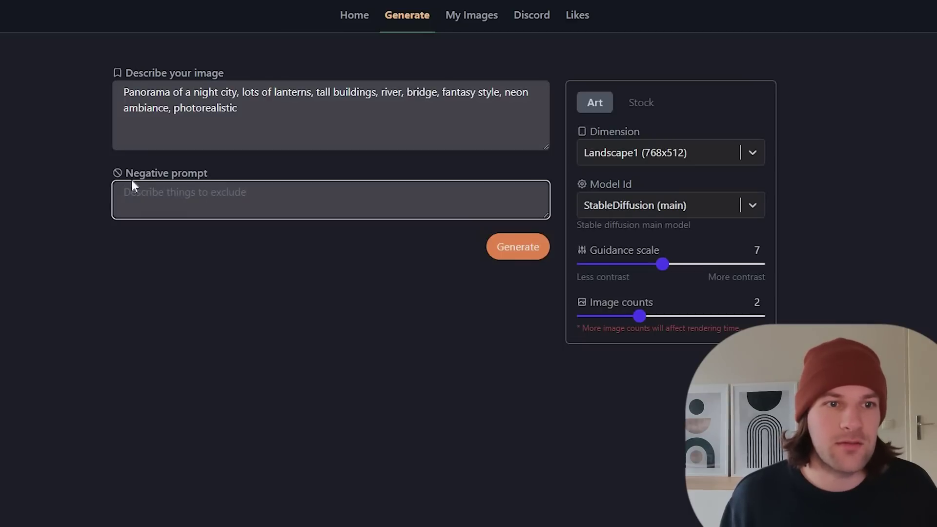
drag(127, 175, 209, 175)
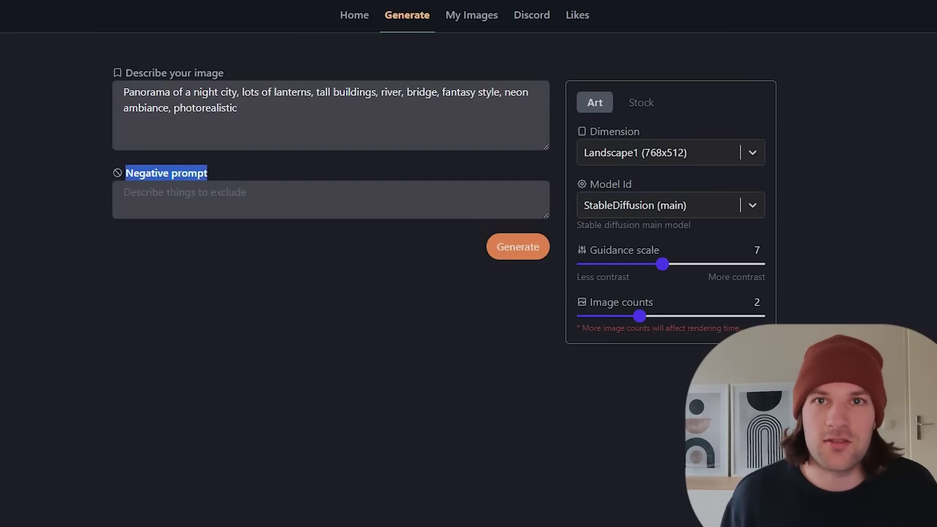
click(251, 174)
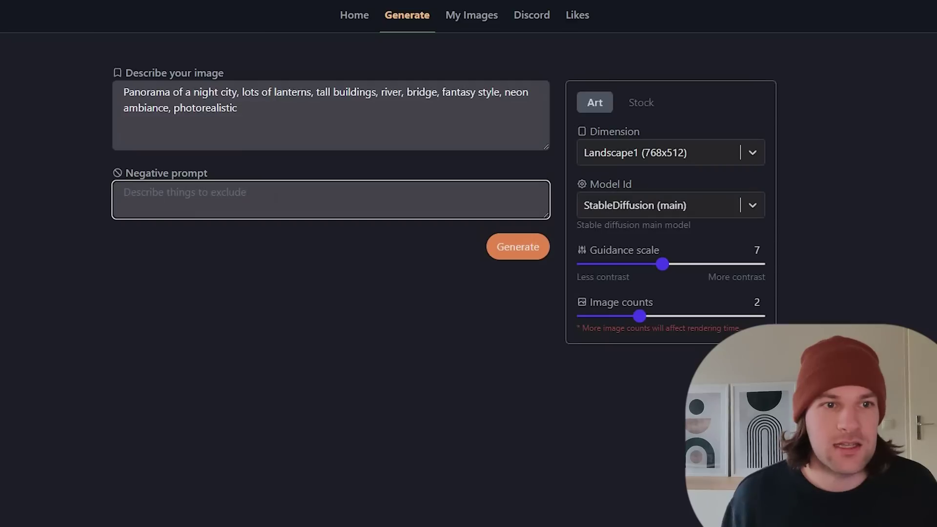
text(cars)
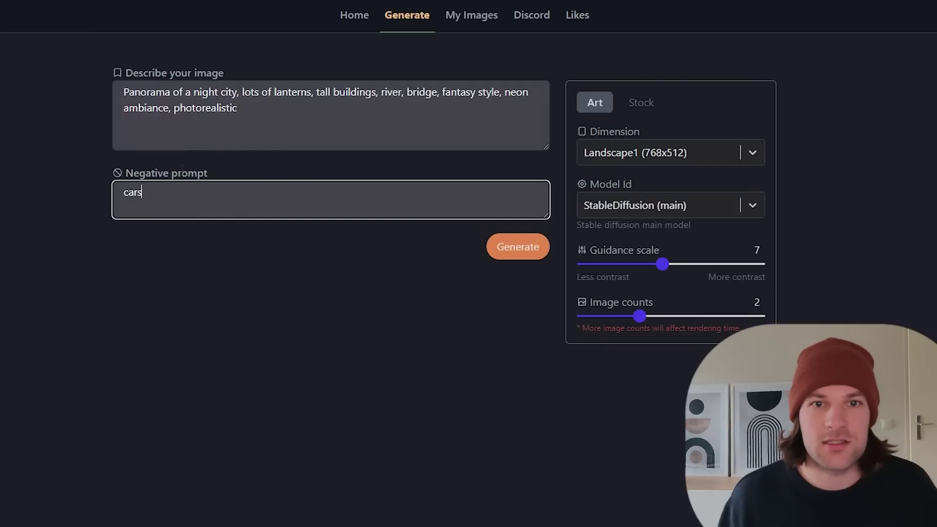
click(126, 81)
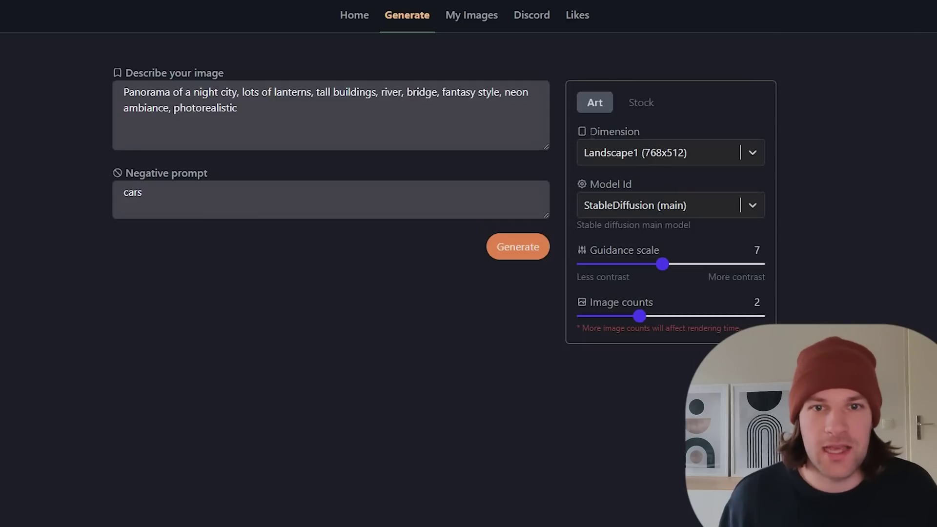
Set the image dimension to Square (512x512)
click(676, 158)
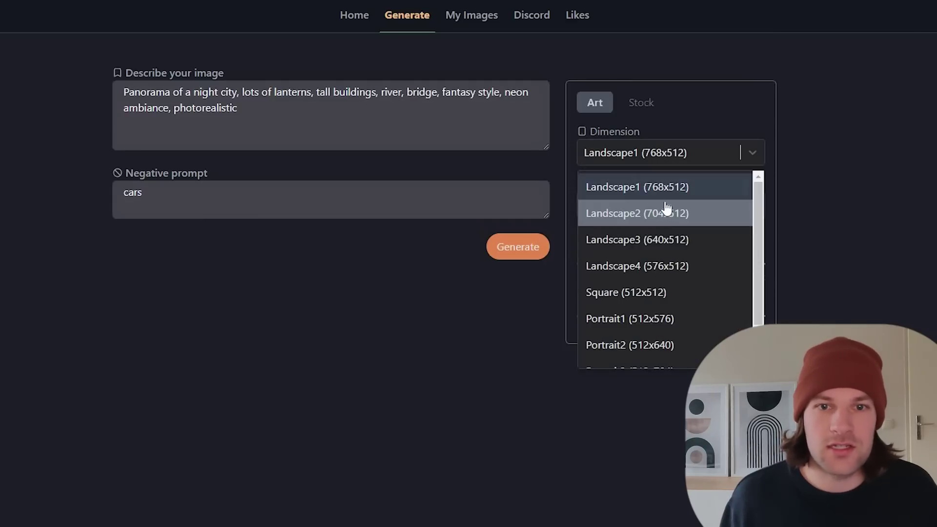
scroll(645, 259, down, 1)
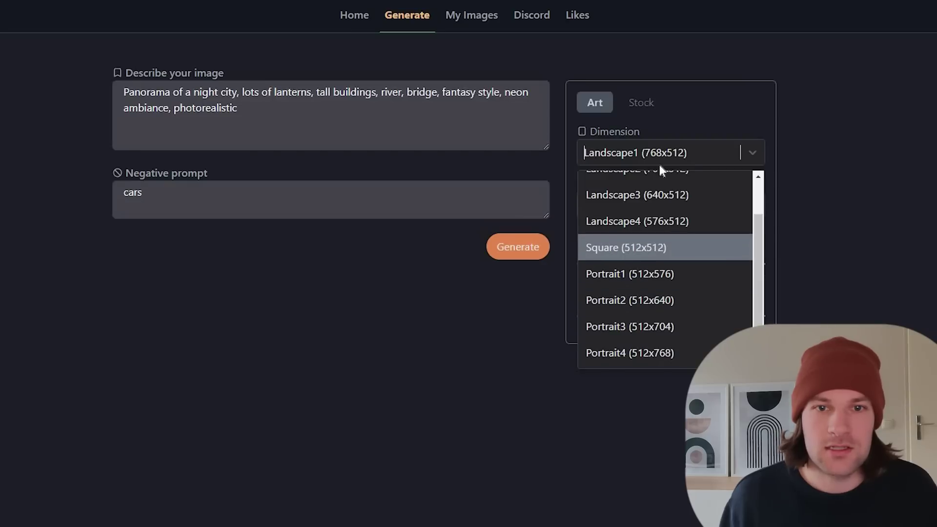
click(652, 248)
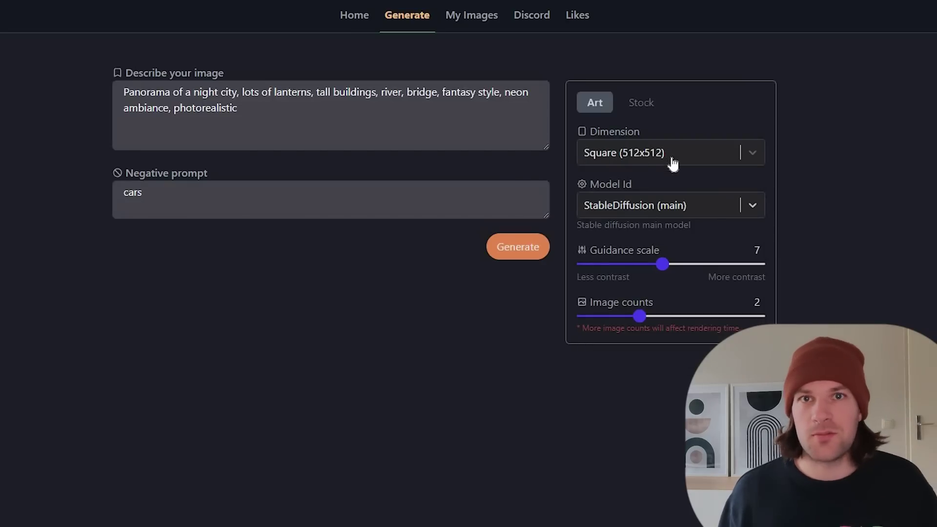
Try the MidJourney V4 model and read the Openjourney model description
click(732, 209)
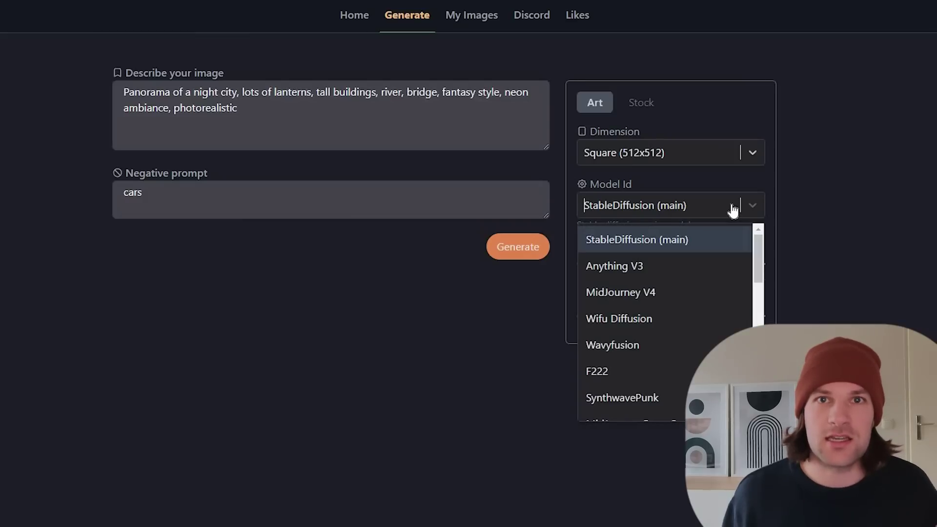
click(598, 222)
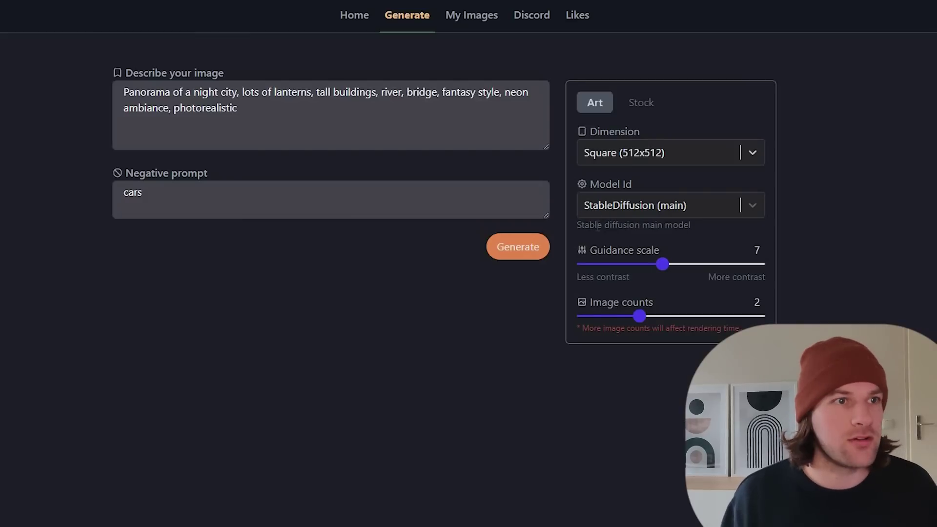
click(754, 206)
click(678, 283)
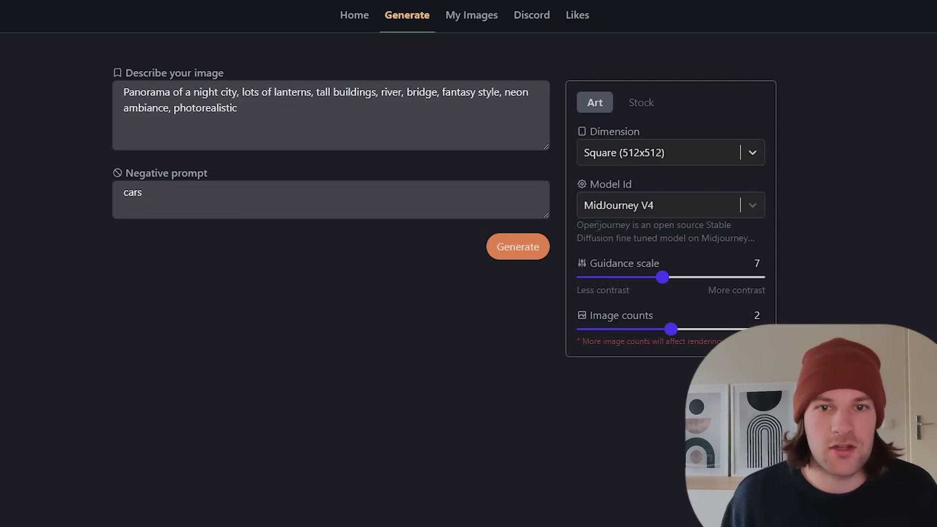
drag(594, 225, 750, 238)
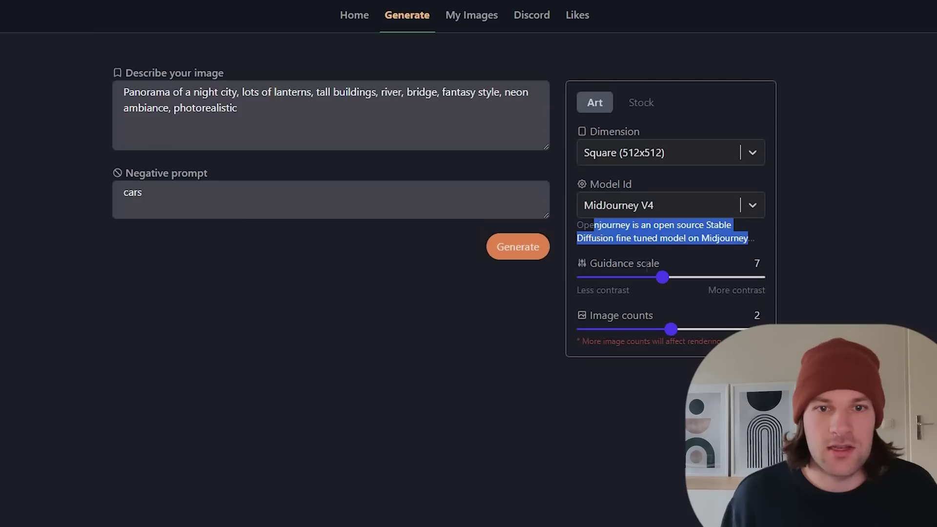
drag(669, 264, 591, 264)
click(670, 268)
Raise guidance scale to 8, adjust the image count, and reselect StableDiffusion (main)
drag(670, 280, 680, 281)
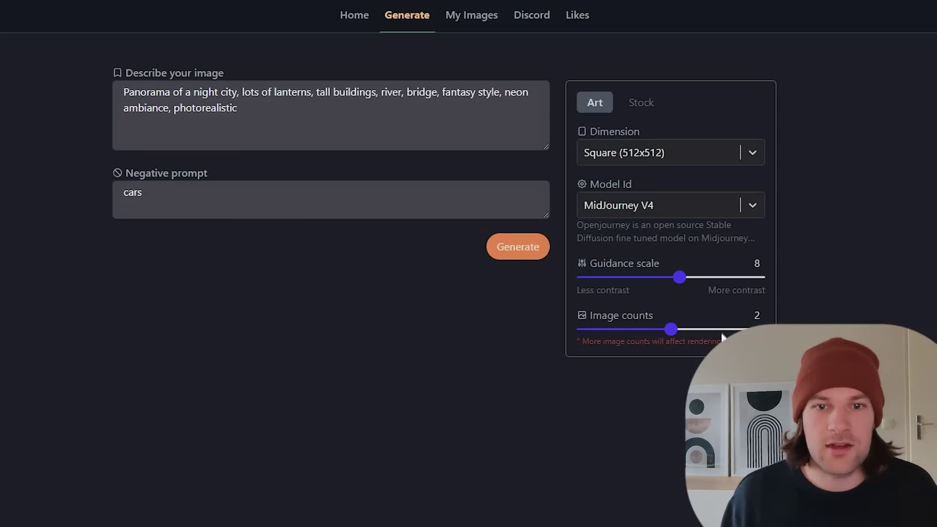
mouse_move(671, 330)
mouse_down()
mouse_move(579, 330)
mouse_move(762, 329)
mouse_move(687, 336)
mouse_up()
drag(125, 73, 226, 74)
click(233, 72)
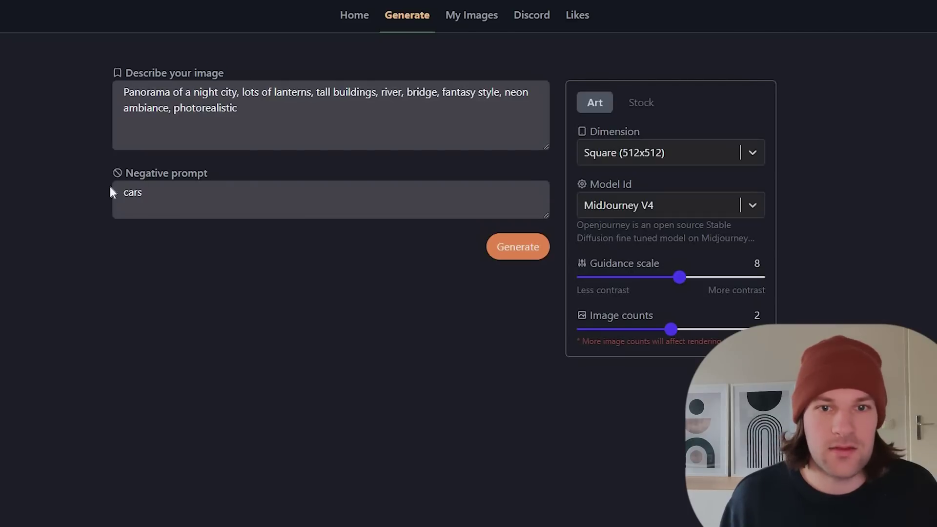
click(663, 210)
click(664, 240)
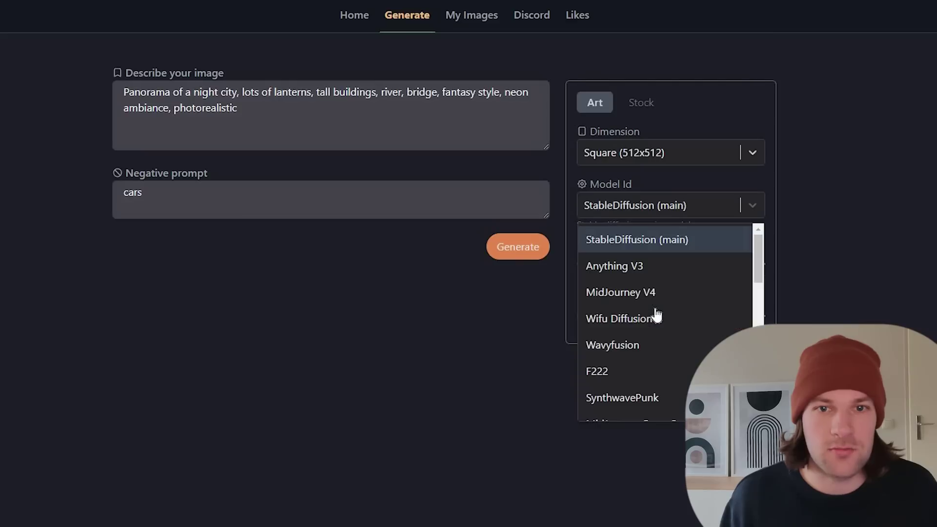
Start generating the city images and check the list of my own images
click(526, 258)
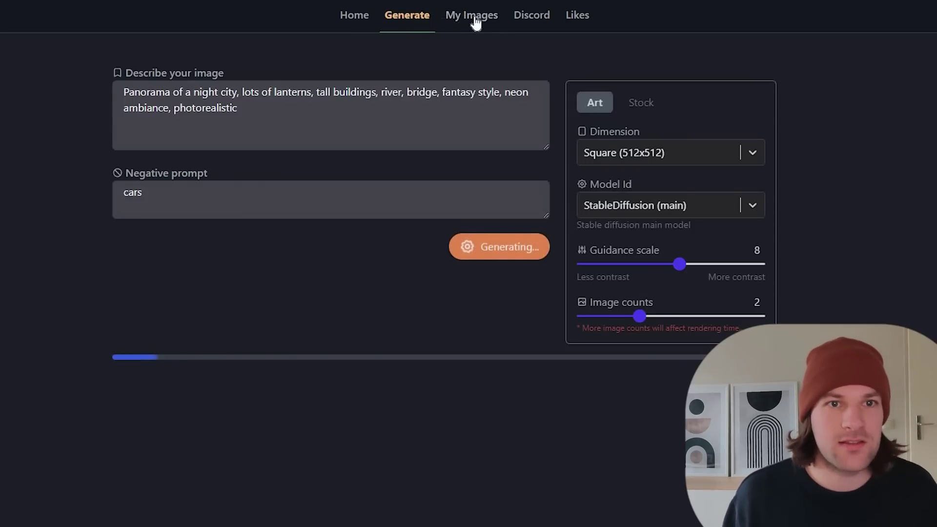
click(475, 18)
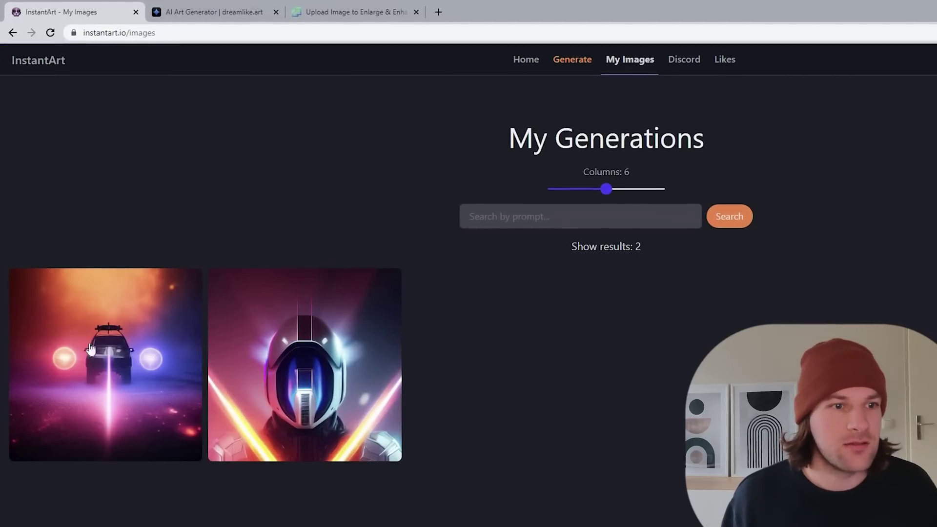
mouse_move(409, 359)
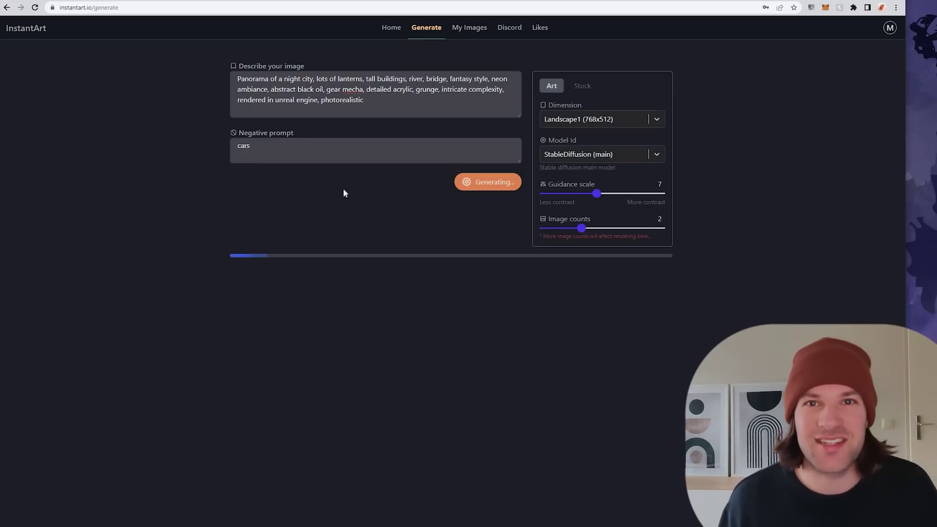
right_click(414, 37)
key(Escape)
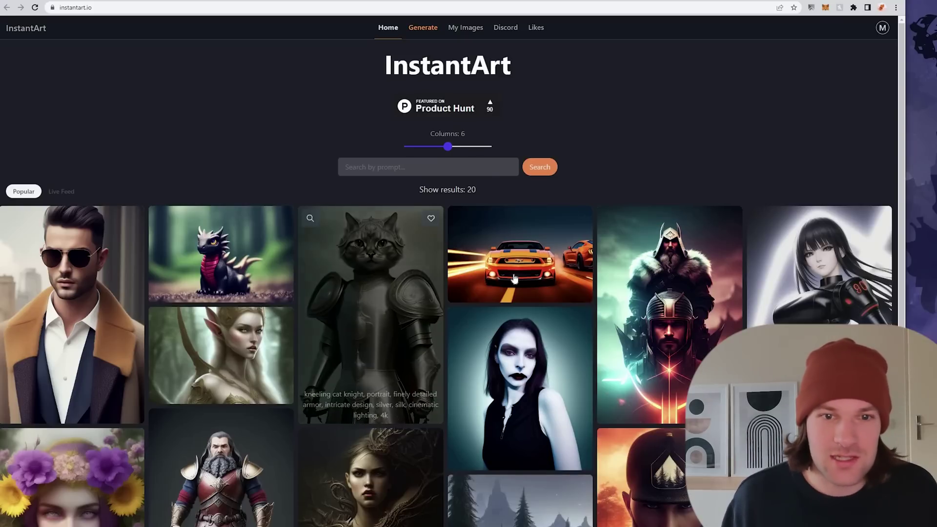
Open the steampunk jellyfish image's details from the Live Feed gallery
mouse_move(514, 277)
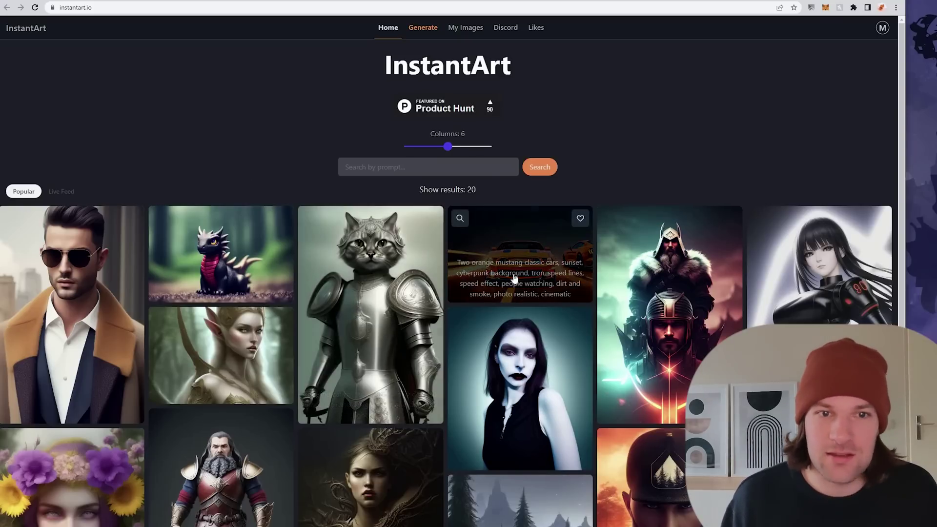
click(63, 192)
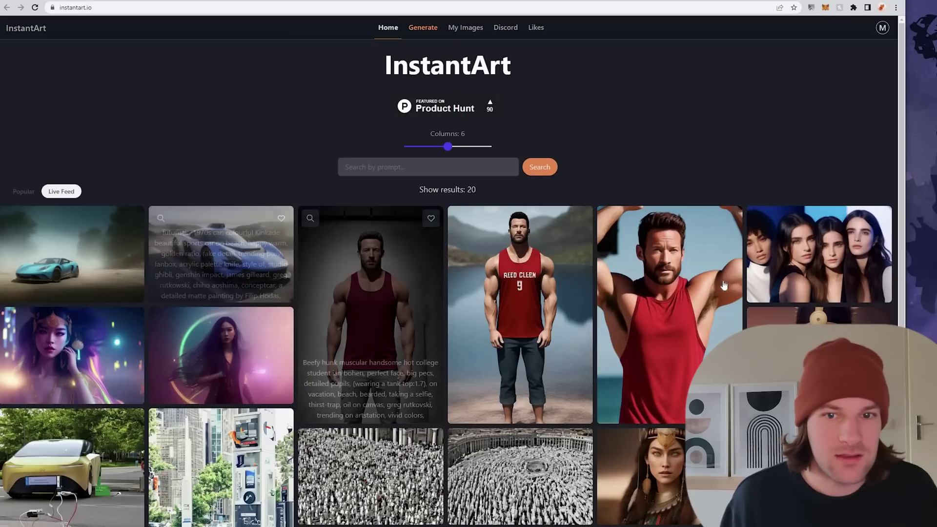
mouse_move(520, 260)
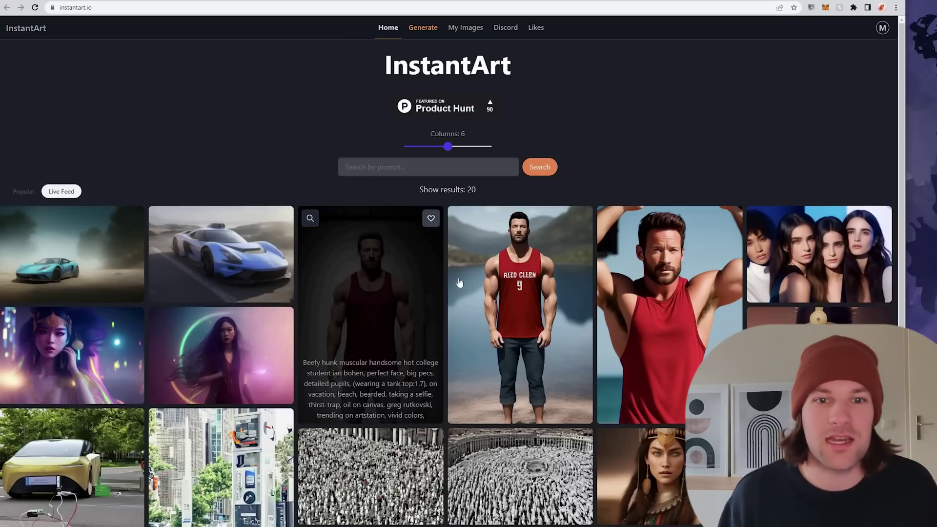
scroll(459, 282, down, 8)
click(391, 412)
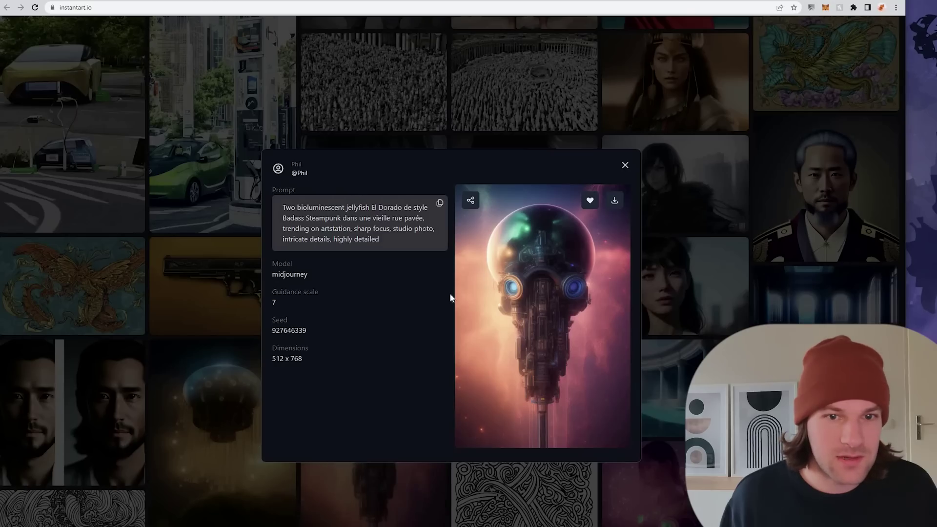
Close the jellyfish details and inspect the first two generated city images
click(199, 310)
scroll(355, 341, up, 3)
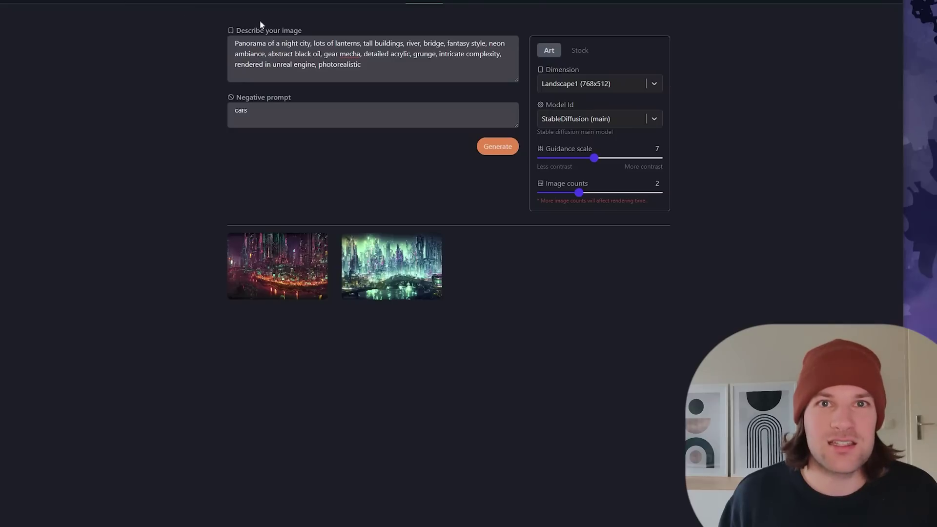
click(306, 276)
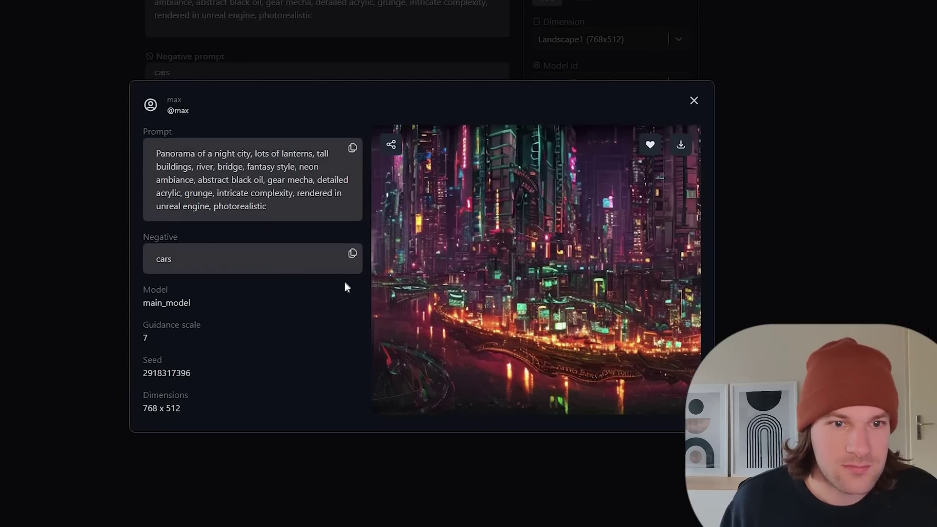
key(Escape)
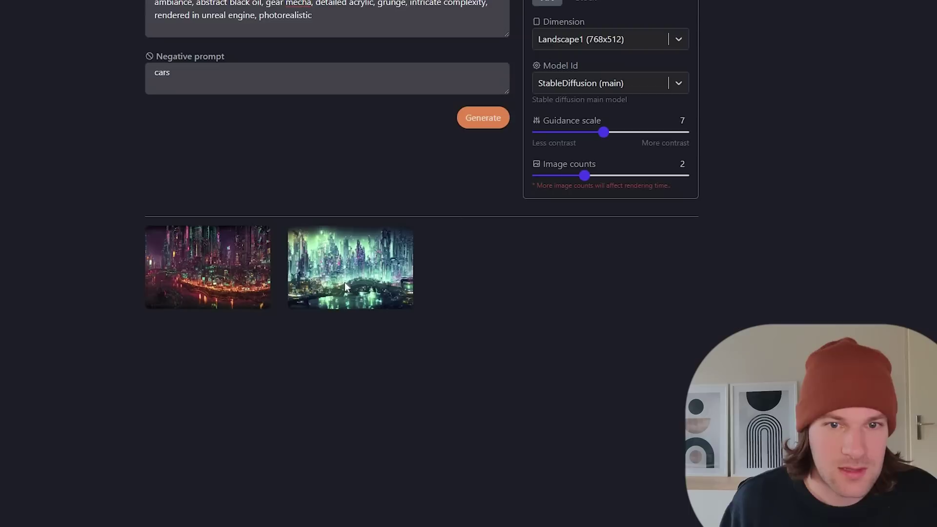
click(345, 283)
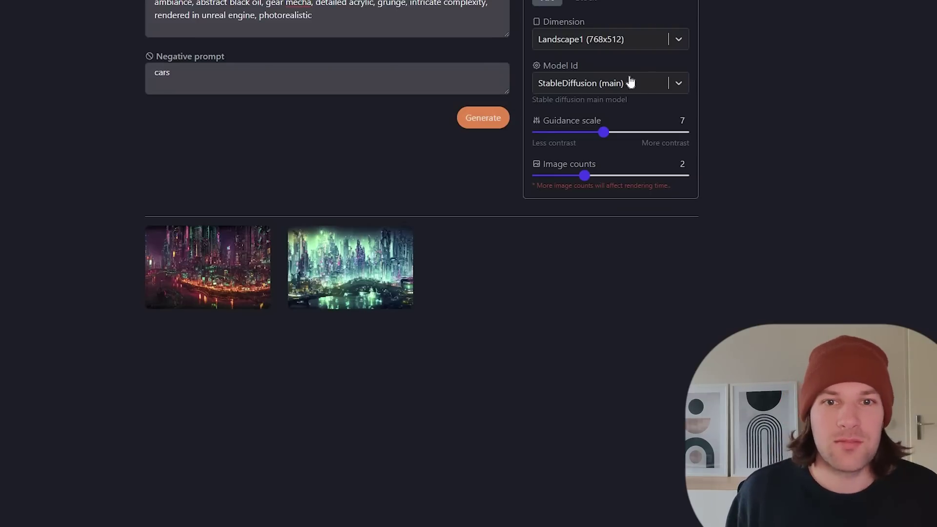
Switch the model to MidJourney V4 and compare the new golden night-city images
click(634, 92)
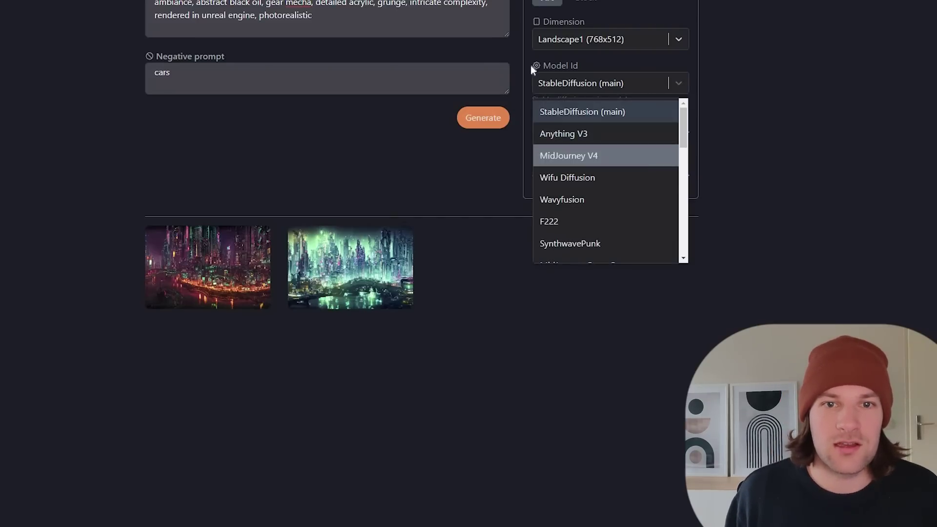
key(Return)
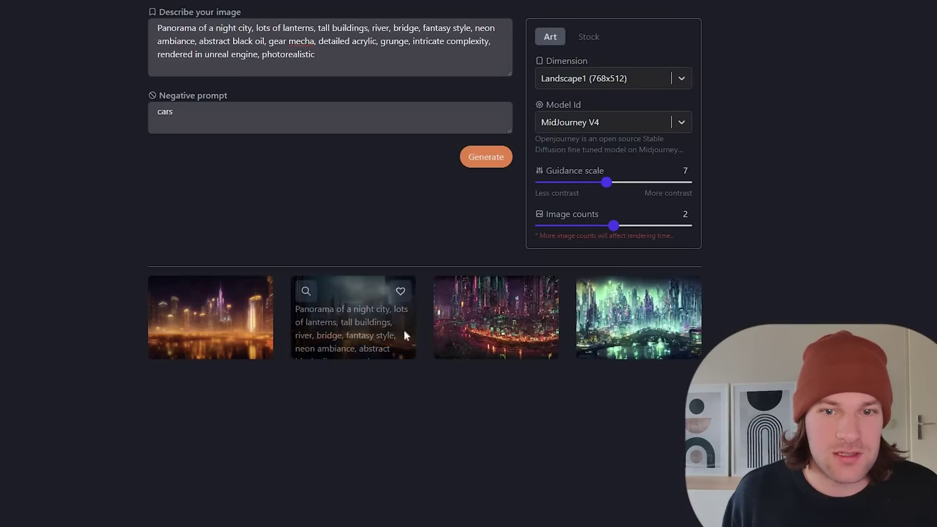
click(404, 329)
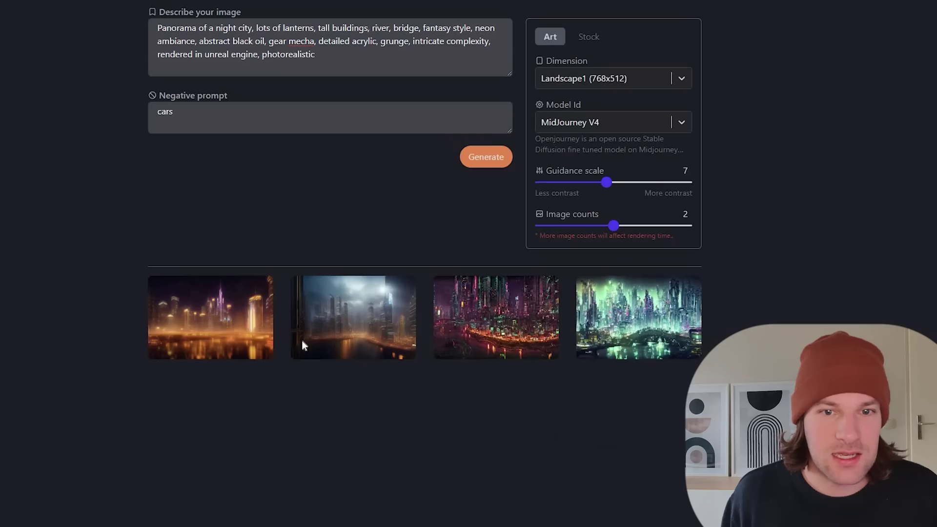
click(219, 327)
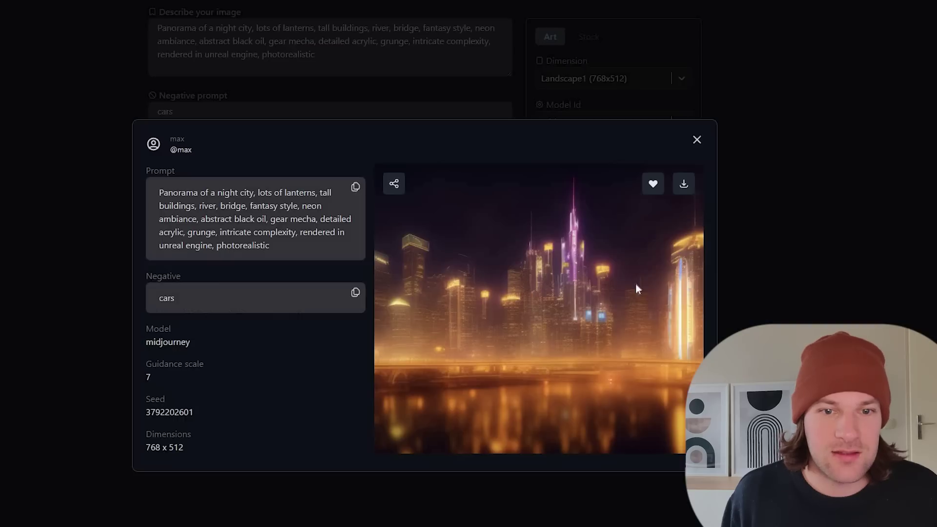
key(Escape)
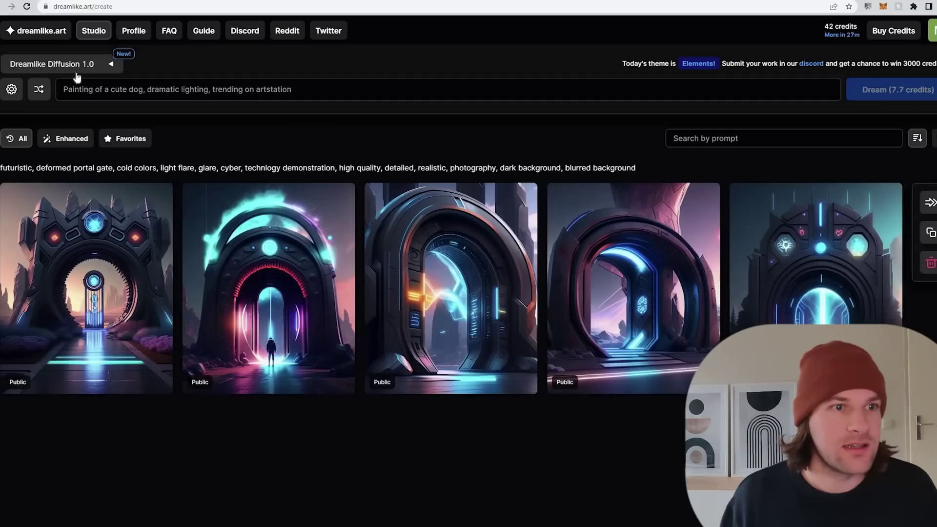
Sign in to dreamlike.art with Google and open the first portal gate image
click(477, 377)
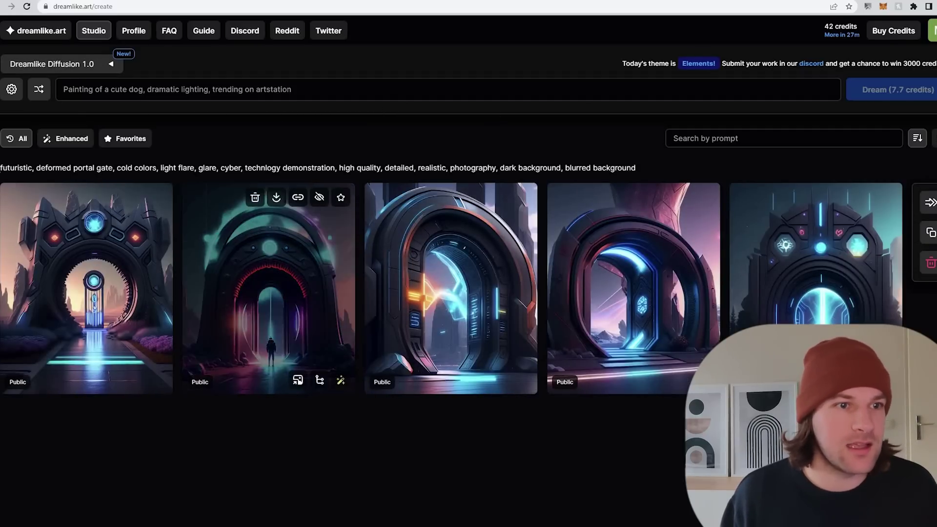
drag(66, 162, 58, 187)
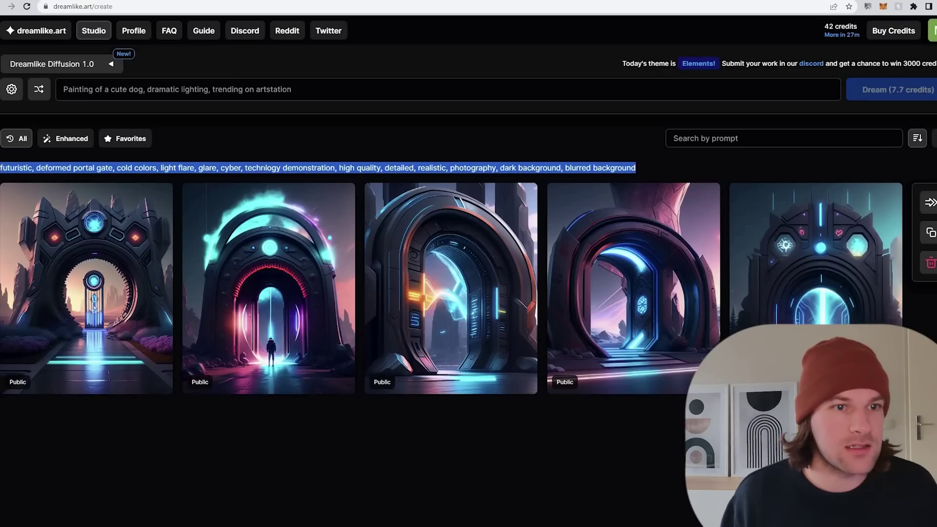
click(354, 168)
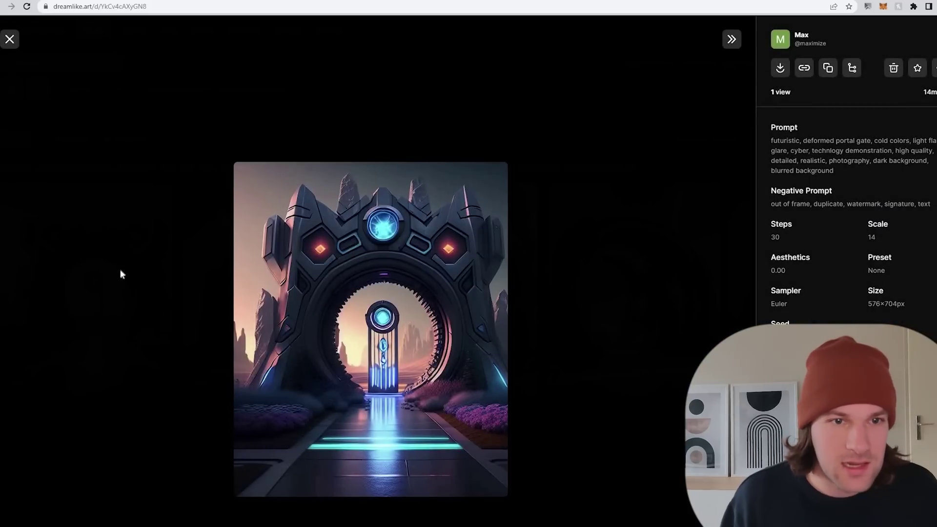
Review the portal image's prompt and Dreamlike Diffusion 1.0 model, then glance at model choices
drag(779, 128, 834, 172)
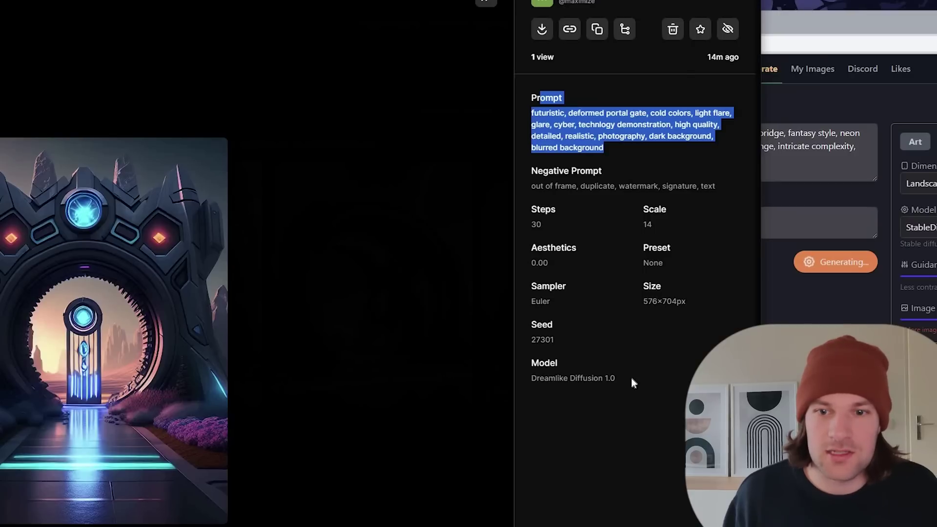
drag(532, 378, 617, 379)
click(538, 110)
drag(619, 137, 537, 98)
click(408, 314)
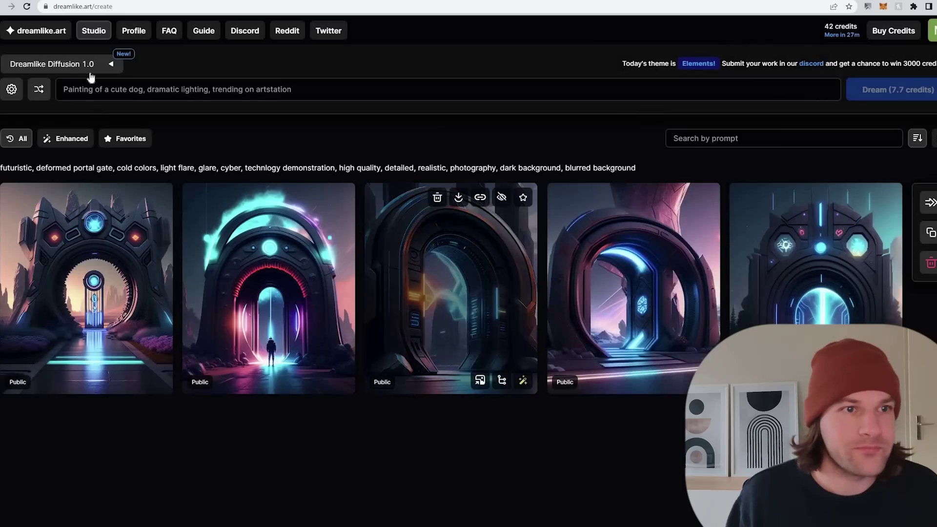
click(90, 73)
click(89, 76)
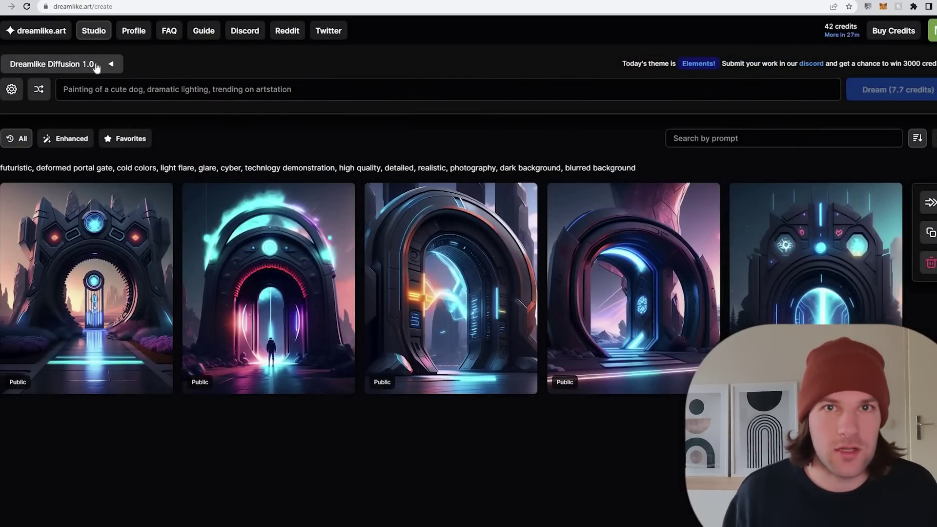
Reopen the model picker and pick the Dreamlike Diffusion 1.0 card
click(95, 64)
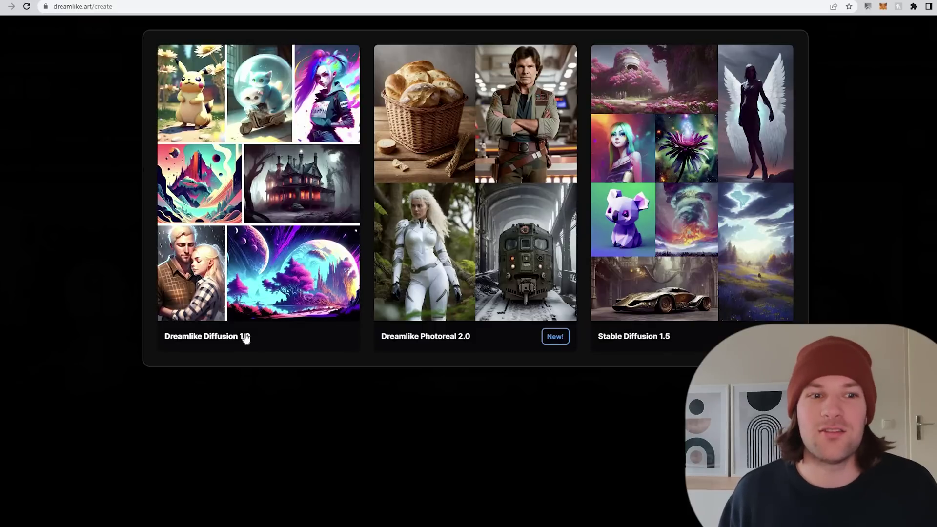
click(272, 325)
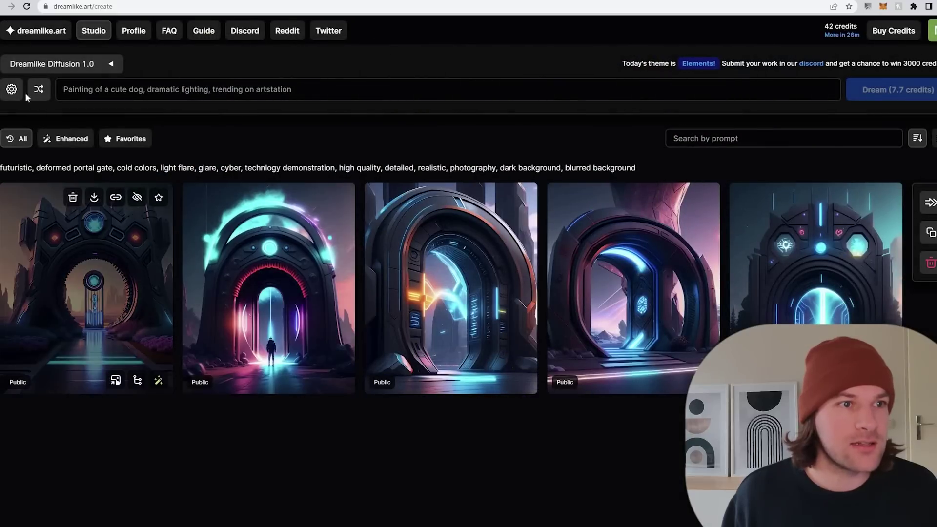
Set Guidance Scale to 12.5 and Number of Images to 3, lowering cost to 4.6 credits
click(12, 90)
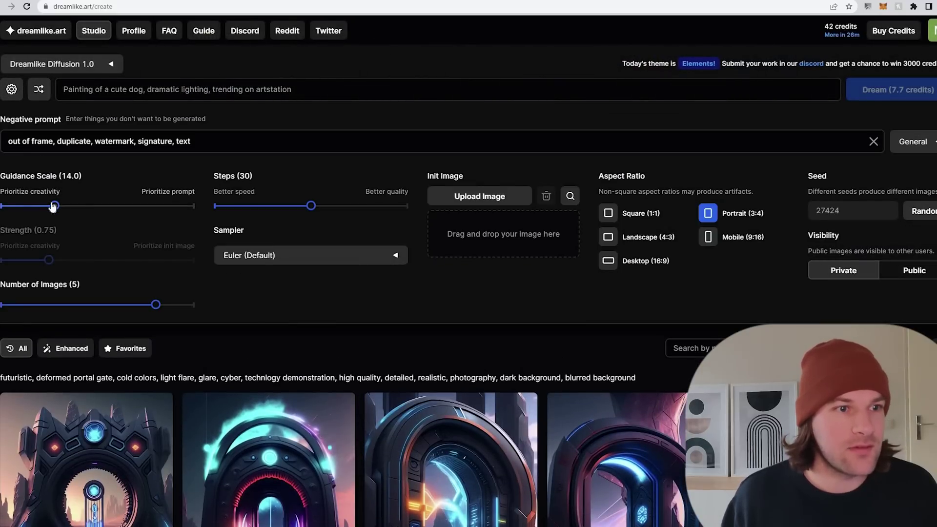
drag(134, 210, 48, 210)
drag(162, 307, 81, 320)
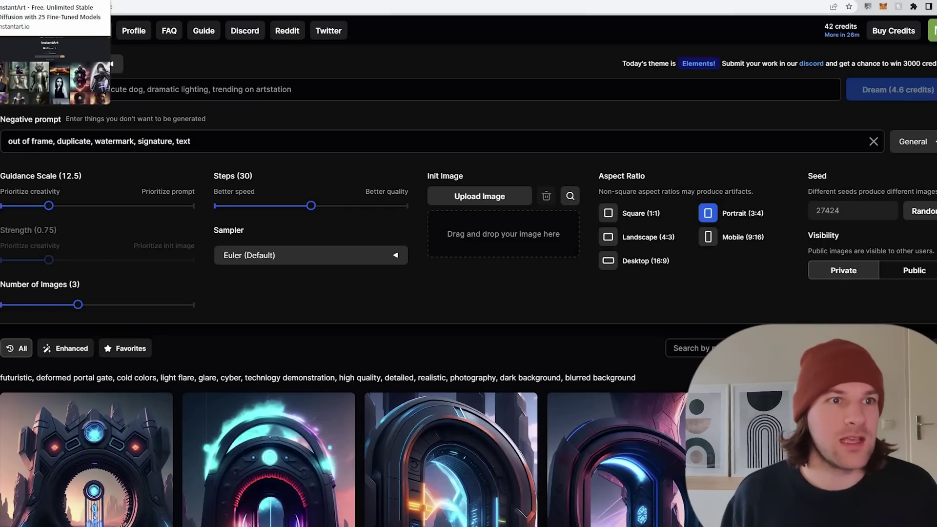
Copy InstantArt's cyberpunk mob boss prompt and return to dreamlike.art's prompt box
click(49, 0)
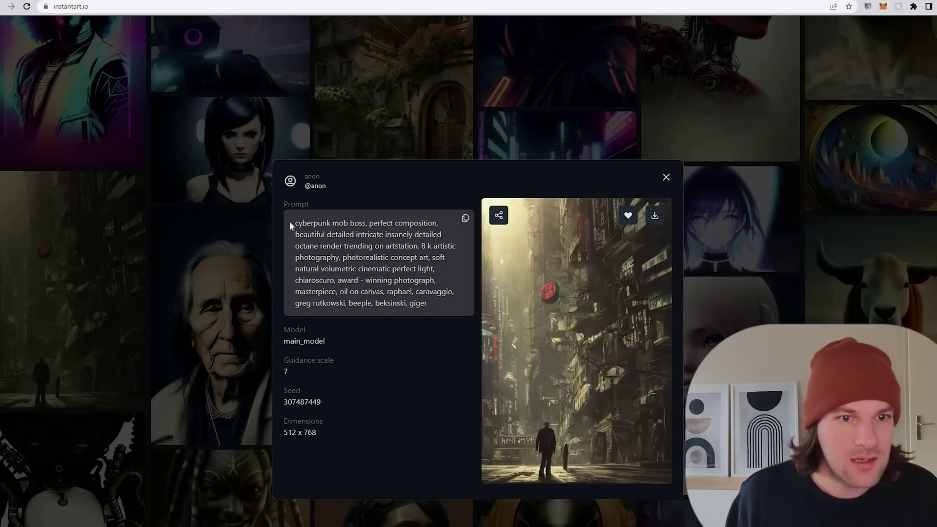
click(467, 219)
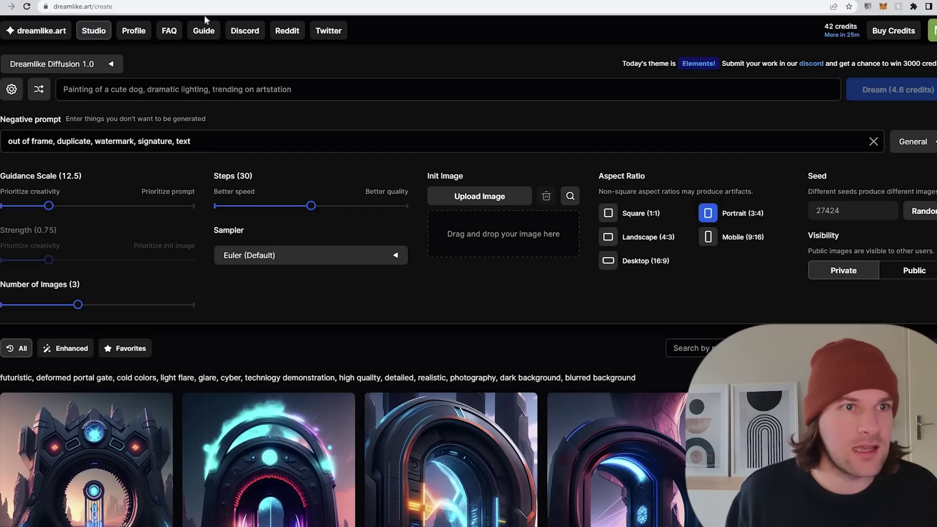
click(205, 89)
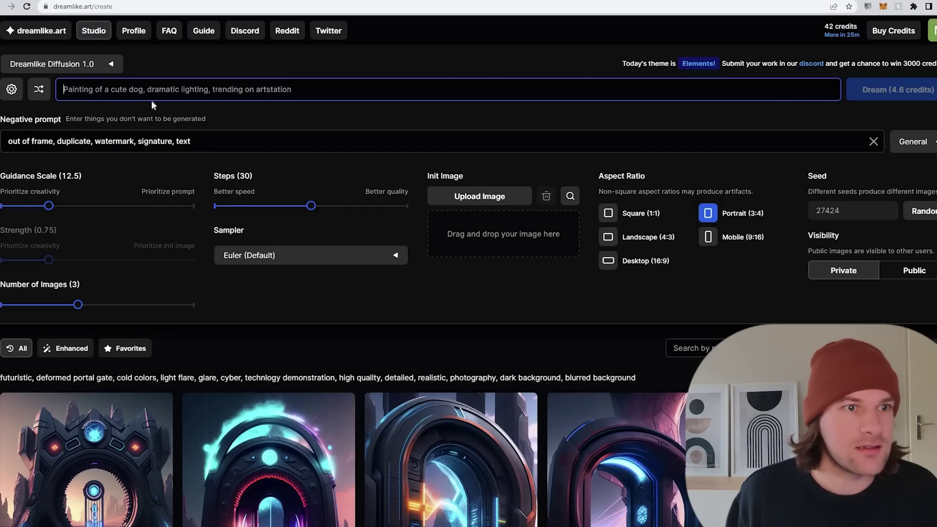
Paste the cyberpunk mob boss prompt into the prompt field and check the remaining credits
right_click(122, 92)
click(97, 94)
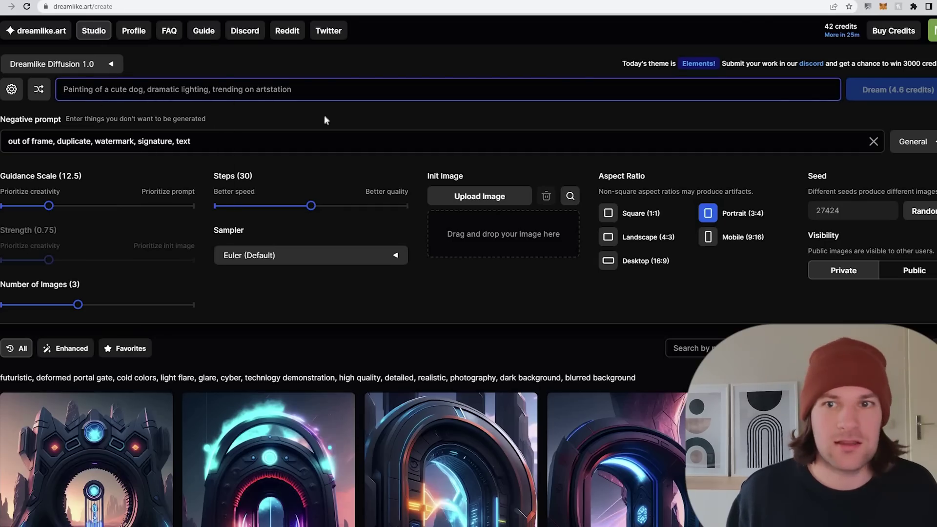
key(ctrl+v)
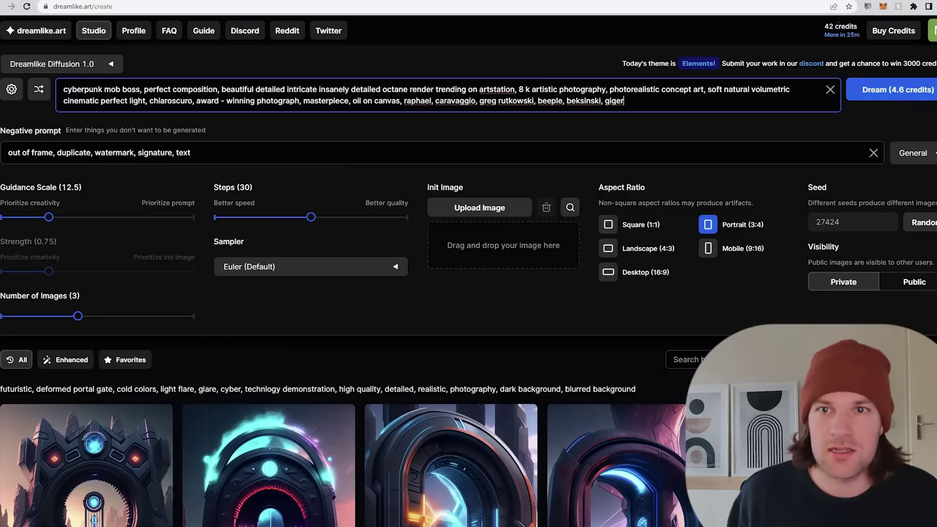
drag(824, 27, 860, 35)
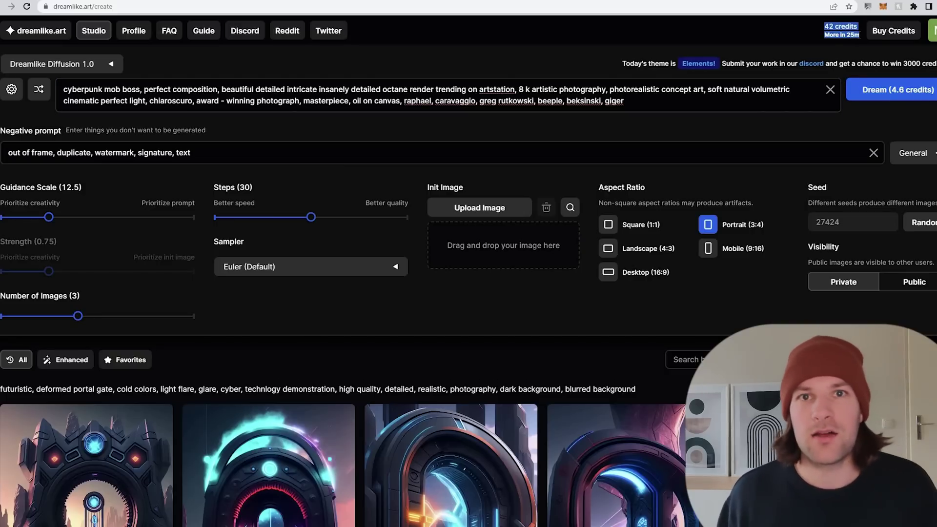
click(816, 34)
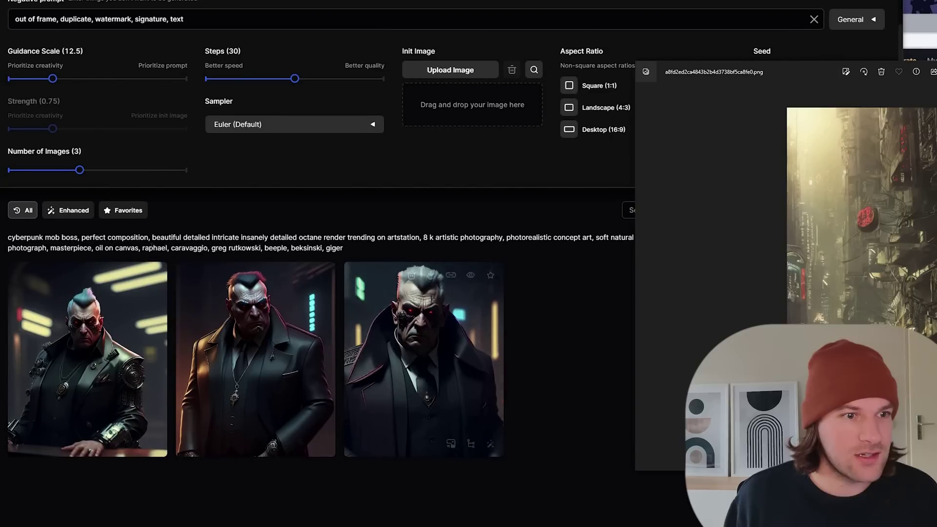
Bring the InstantArt city photo forward, then return to the dreamlike.art generator page
click(313, 259)
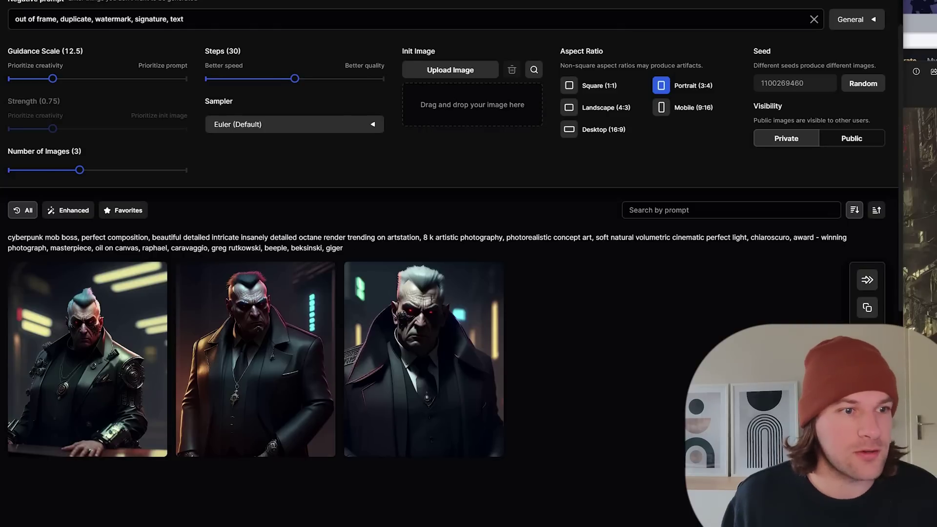
drag(8, 237, 78, 238)
click(80, 239)
click(916, 421)
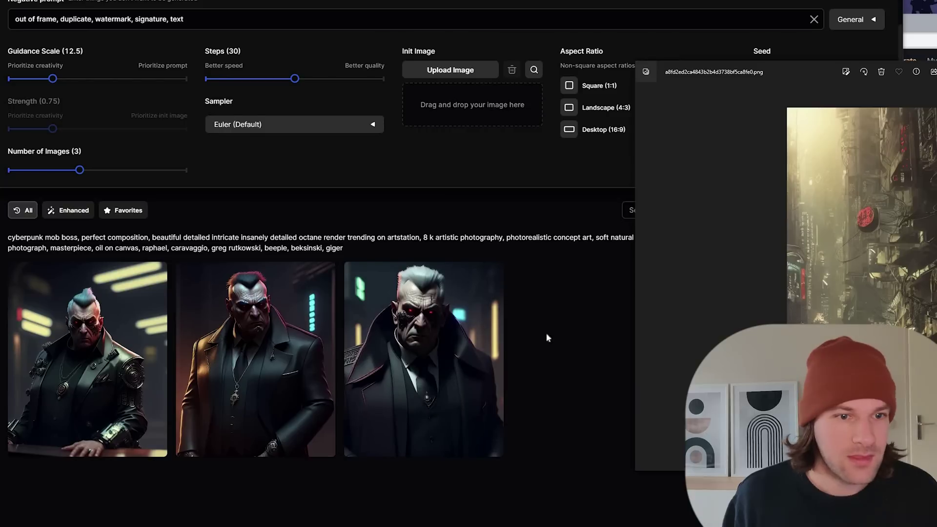
click(247, 327)
View the mob boss images in detail, ending on the mohawked portrait (seed 27424, 30 steps, scale 12.5)
click(497, 346)
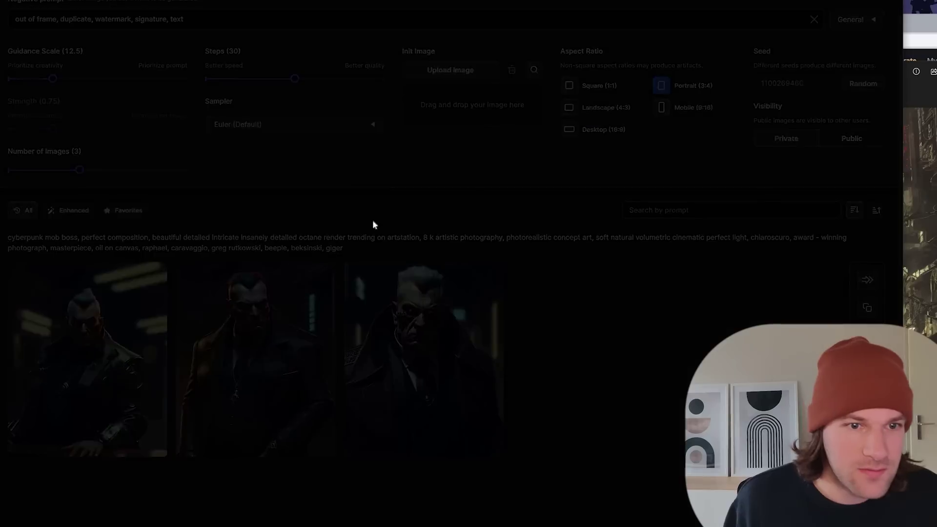
click(271, 376)
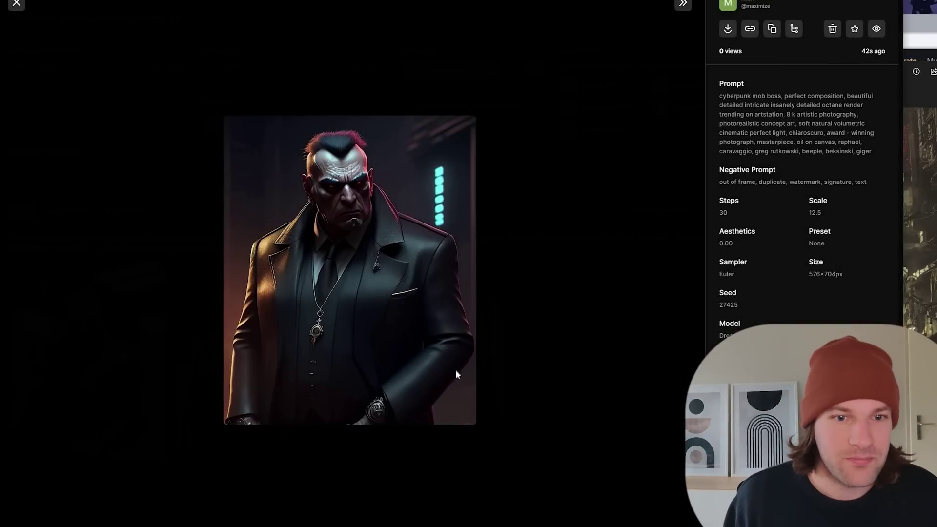
click(456, 370)
click(402, 264)
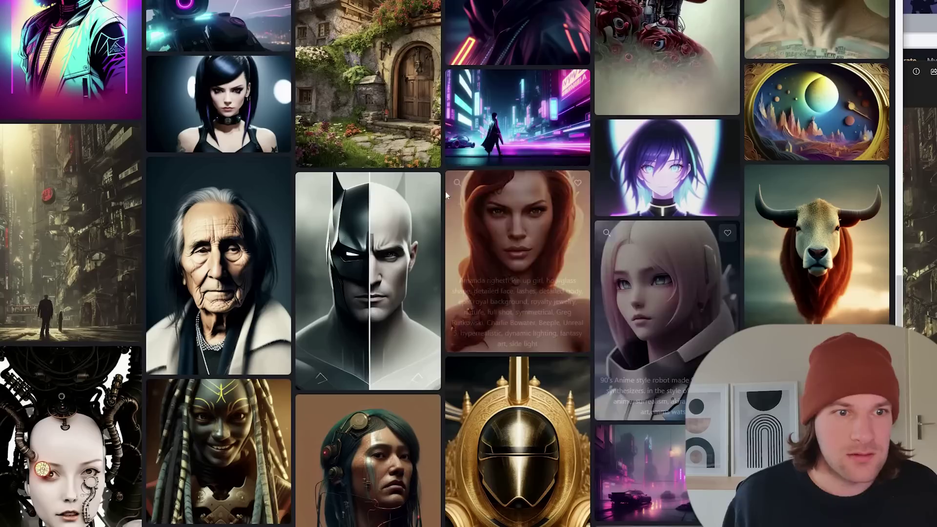
Copy the neon city image's prompt from InstantArt into dreamlike.art's prompt field
click(517, 113)
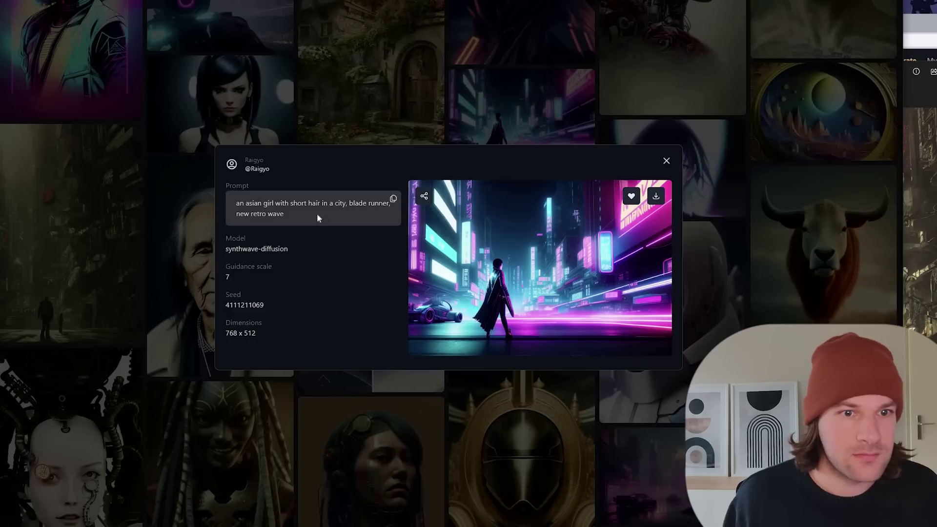
drag(218, 204, 219, 207)
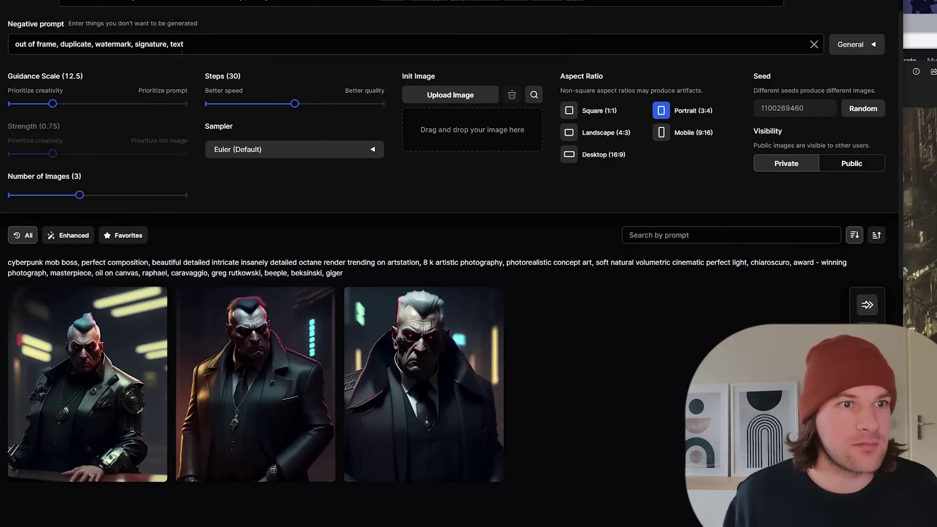
scroll(111, 162, up, 2)
key(ctrl+a)
key(ctrl+v)
Set guidance 17.0, 4 images, 33 steps and square 1:1, then start generating
click(69, 156)
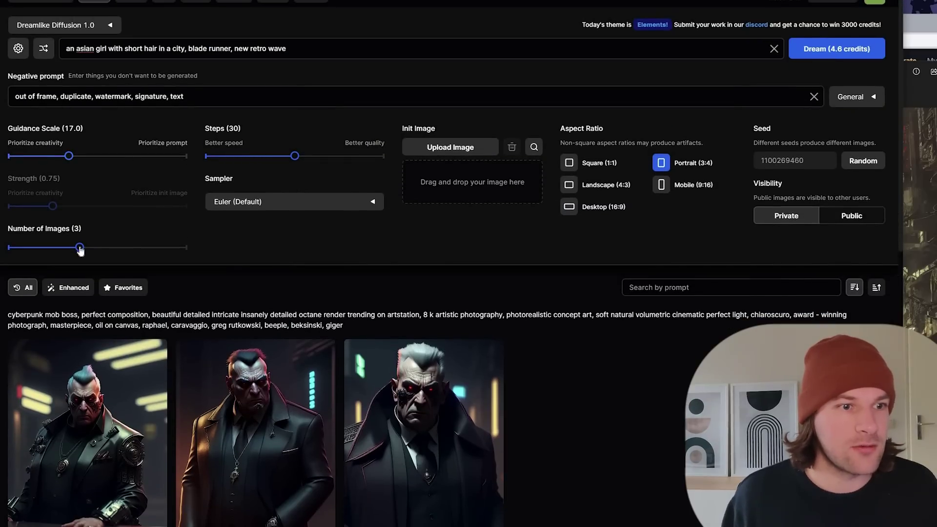
click(115, 248)
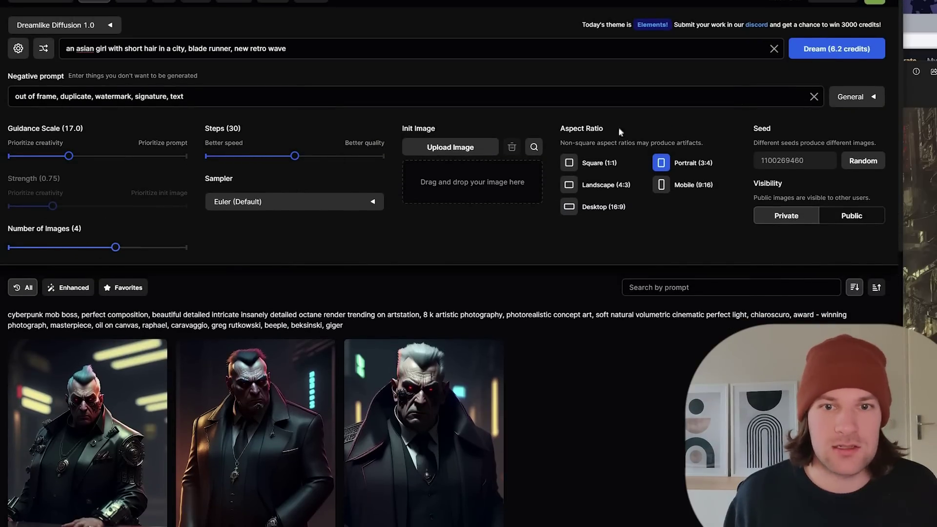
click(308, 156)
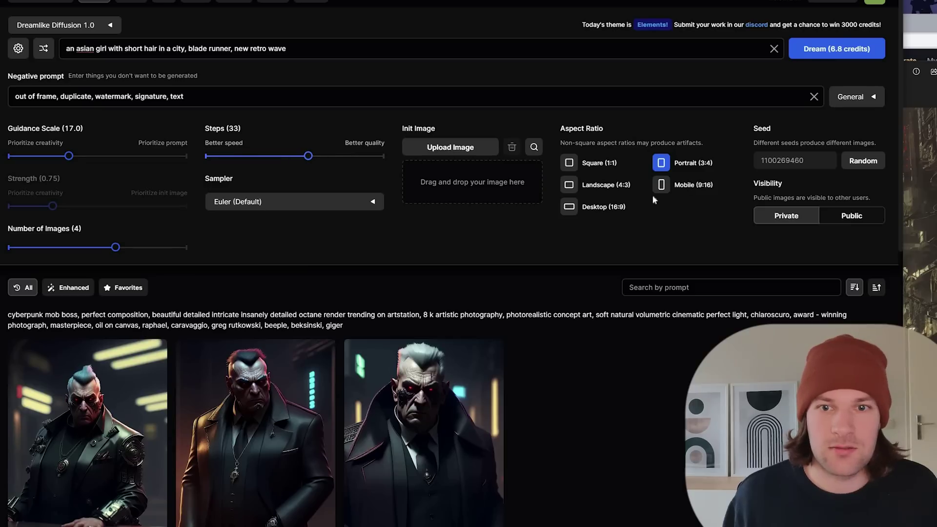
click(590, 164)
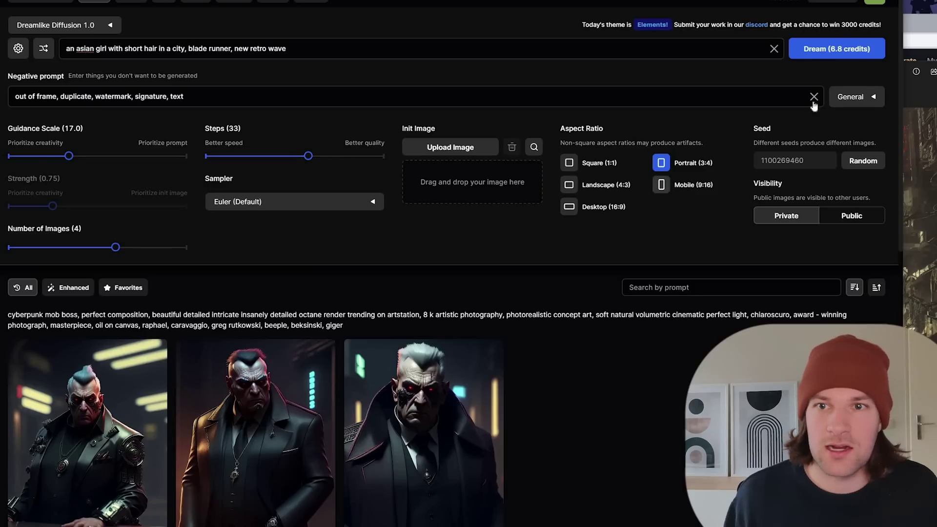
click(832, 50)
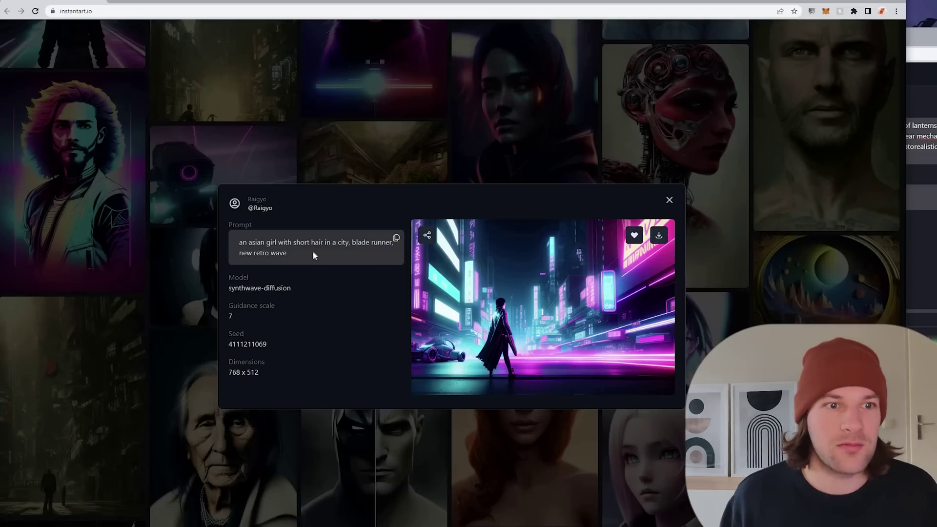
Select the whole neon city prompt in InstantArt and return to the dreamlike.art generator
drag(248, 242, 287, 253)
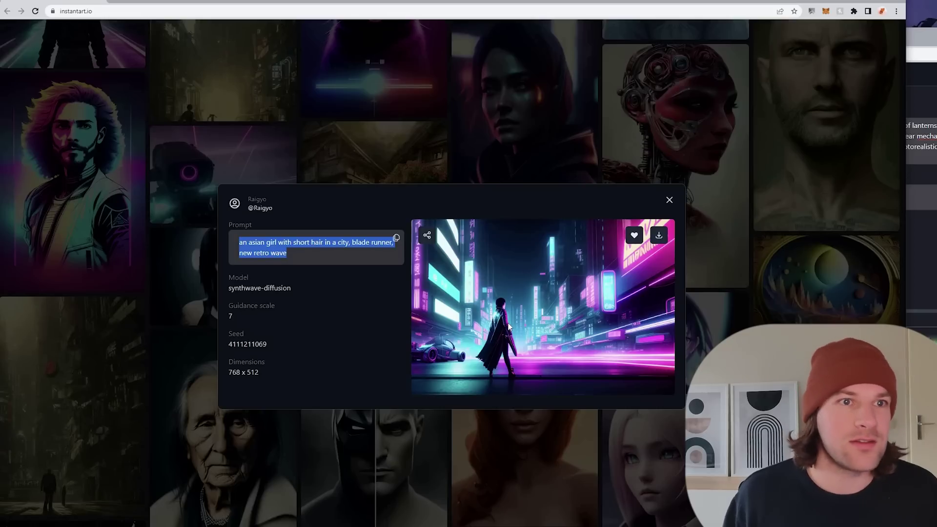
click(159, 0)
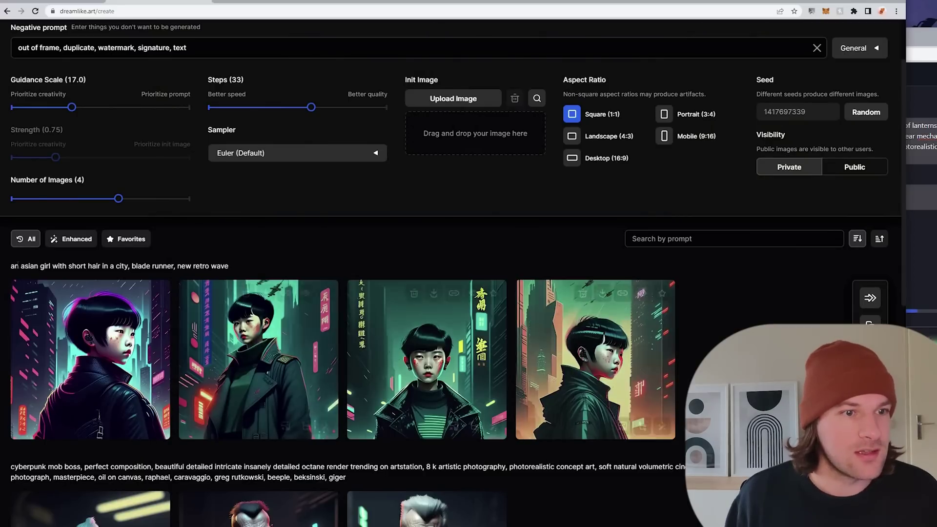
Look over each of the four new neon-city girl portraits in detail view
drag(76, 266, 83, 297)
click(39, 266)
click(83, 301)
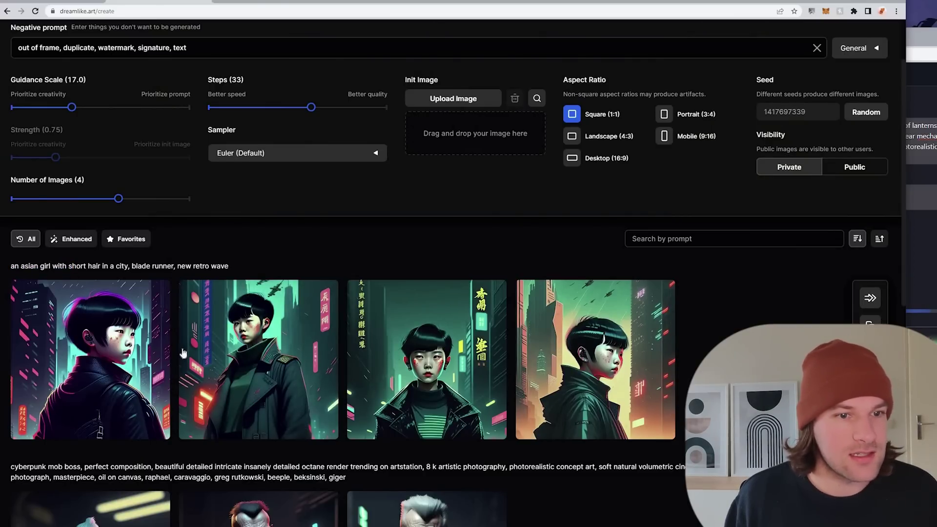
click(258, 344)
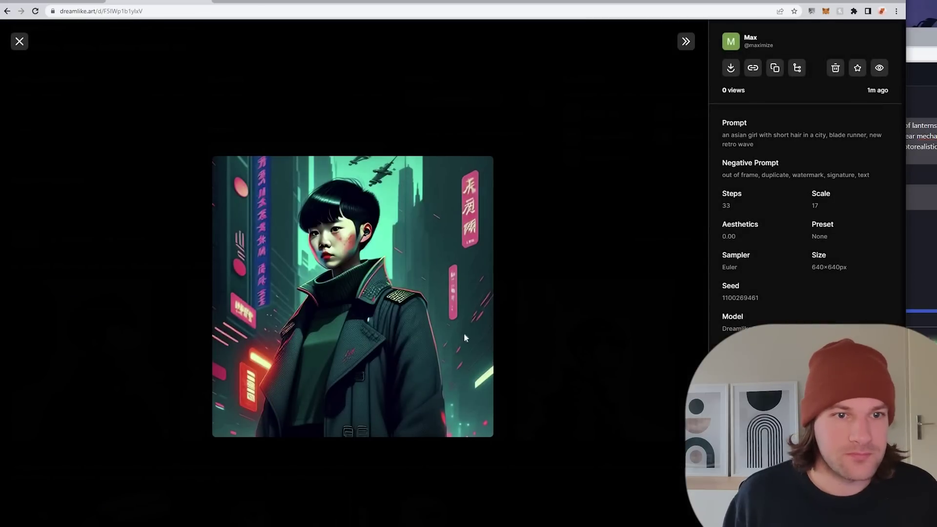
click(537, 383)
click(602, 398)
click(616, 375)
click(622, 381)
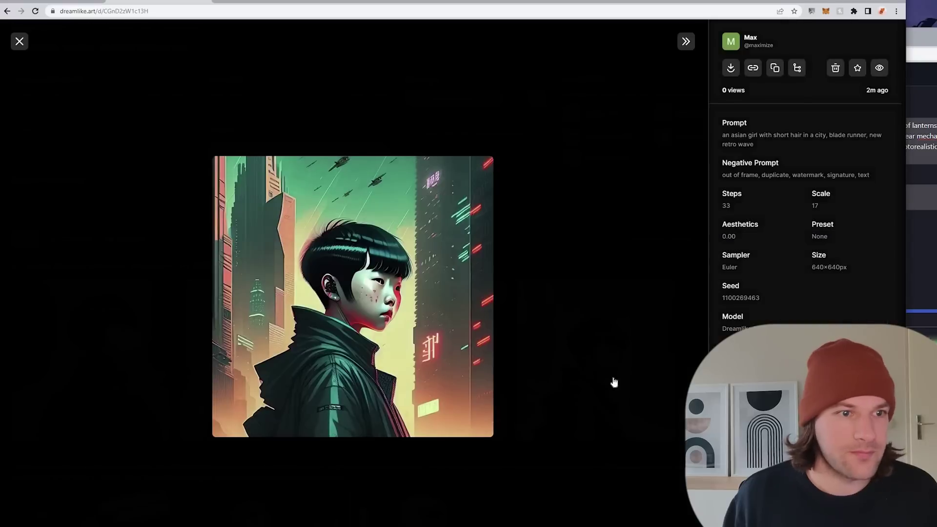
click(467, 353)
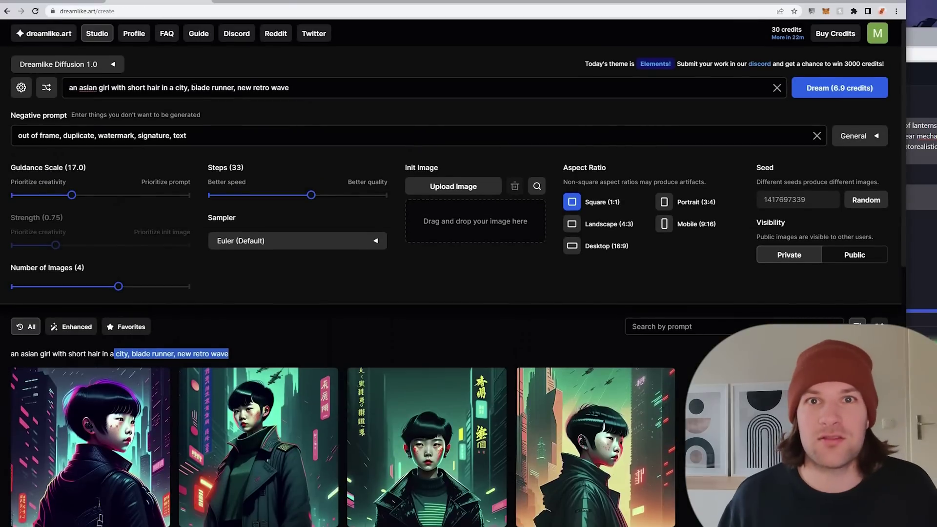
Replace the prompt with the shorter 'city, blade runner, new retro wave'
click(195, 88)
key(ctrl+a)
text(city, blade runner, new retro wave)
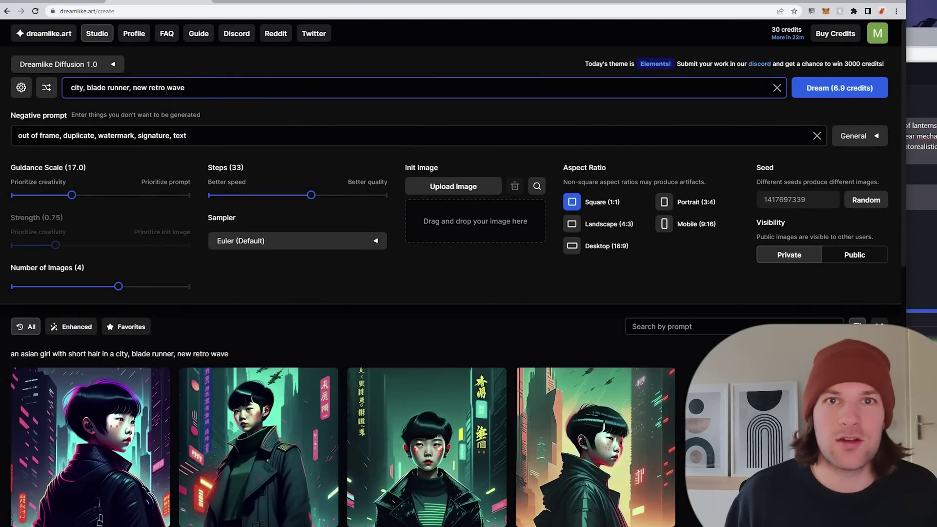
Generate city images with Stable Diffusion 1.5 and inspect the new neon street results
click(94, 67)
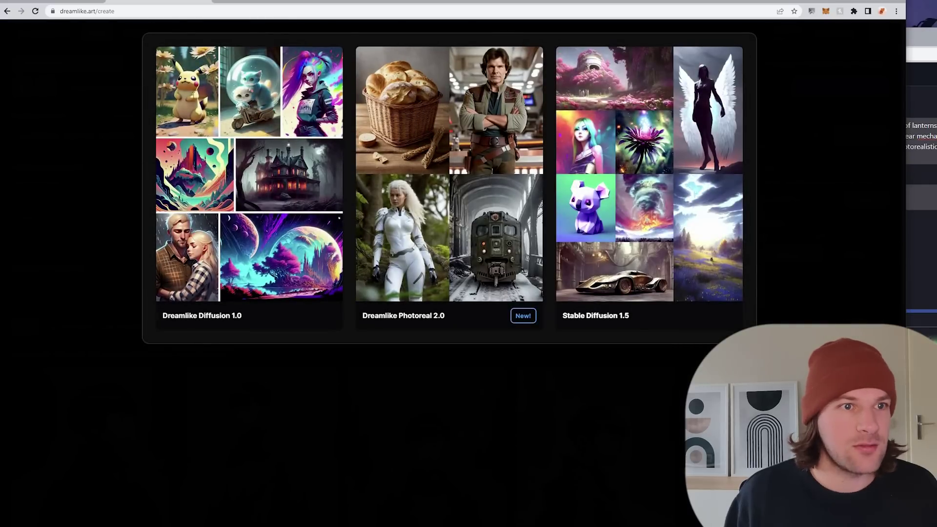
click(690, 270)
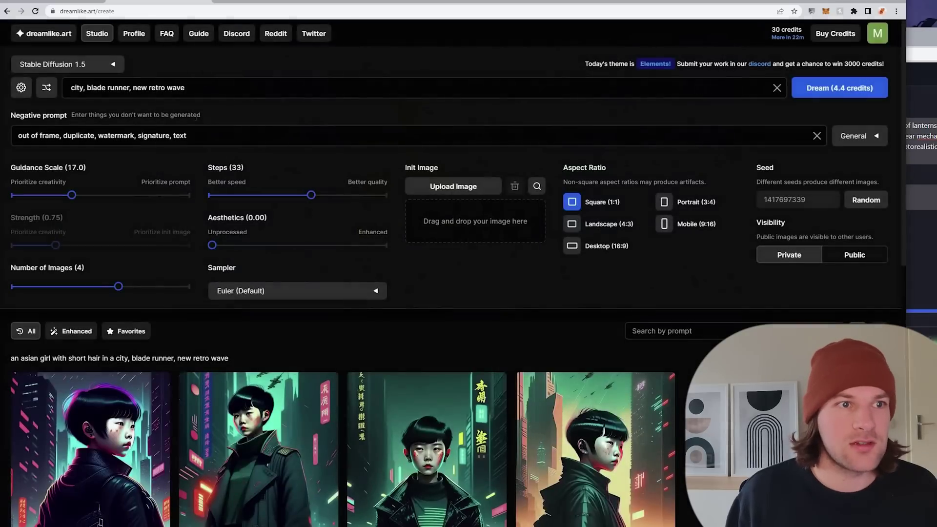
click(836, 93)
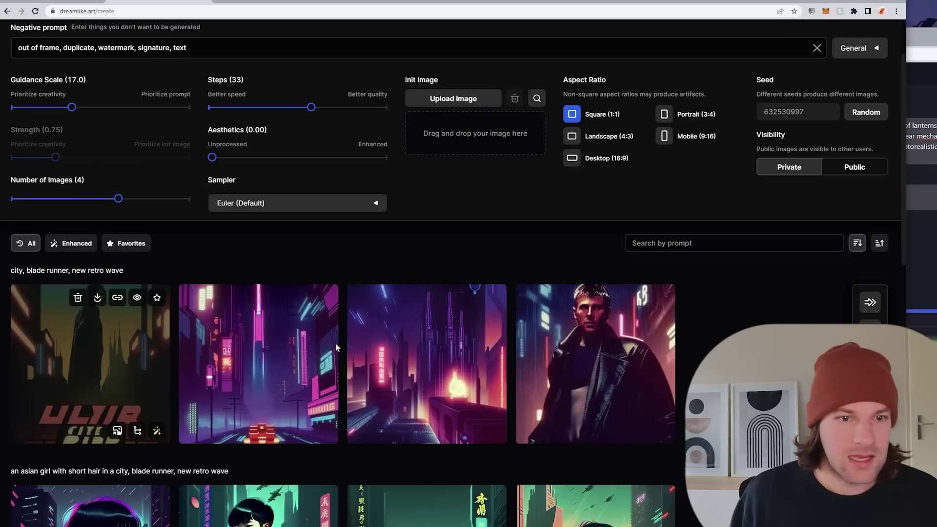
click(538, 355)
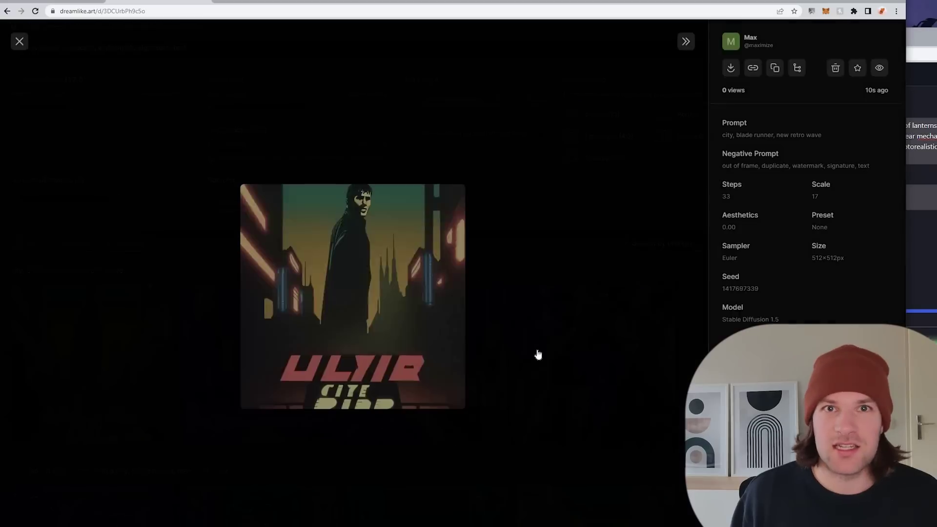
click(538, 355)
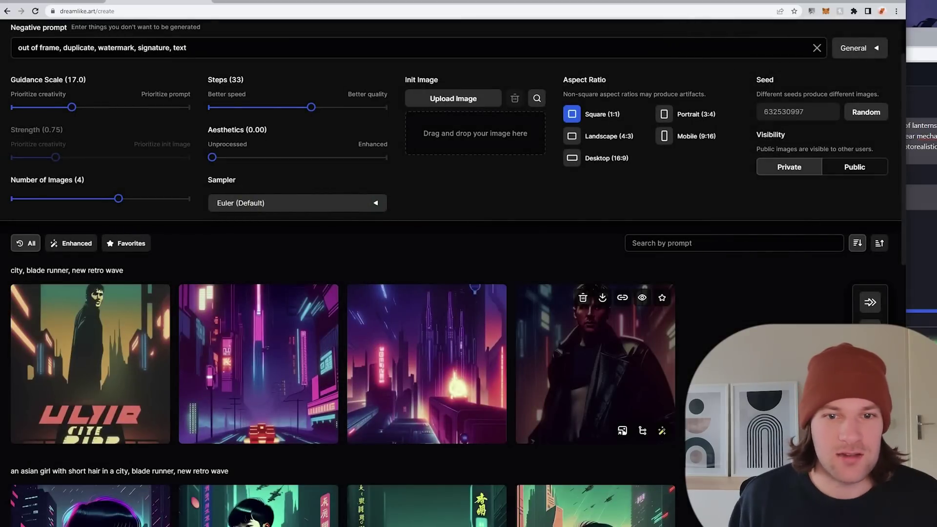
click(239, 292)
click(148, 213)
Switch the model back to Dreamlike Diffusion 1.0
scroll(93, 78, up, 3)
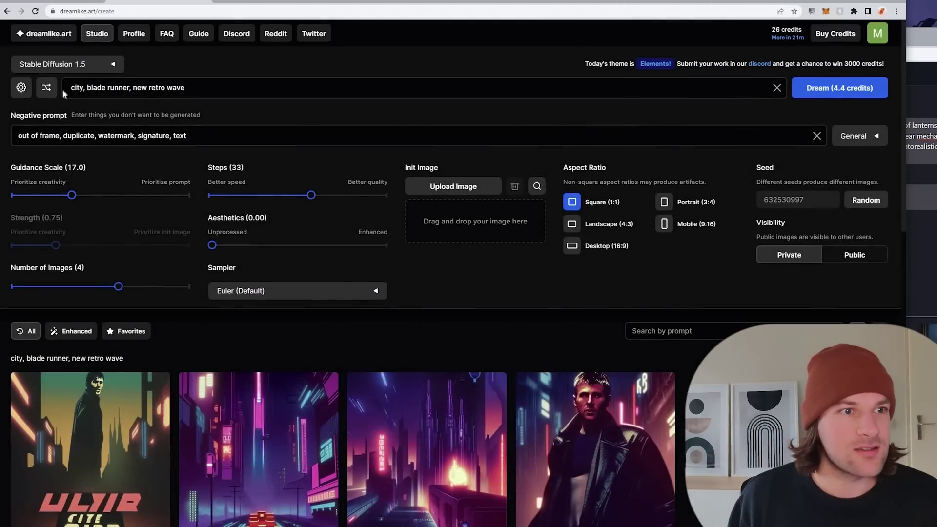
click(68, 63)
click(62, 86)
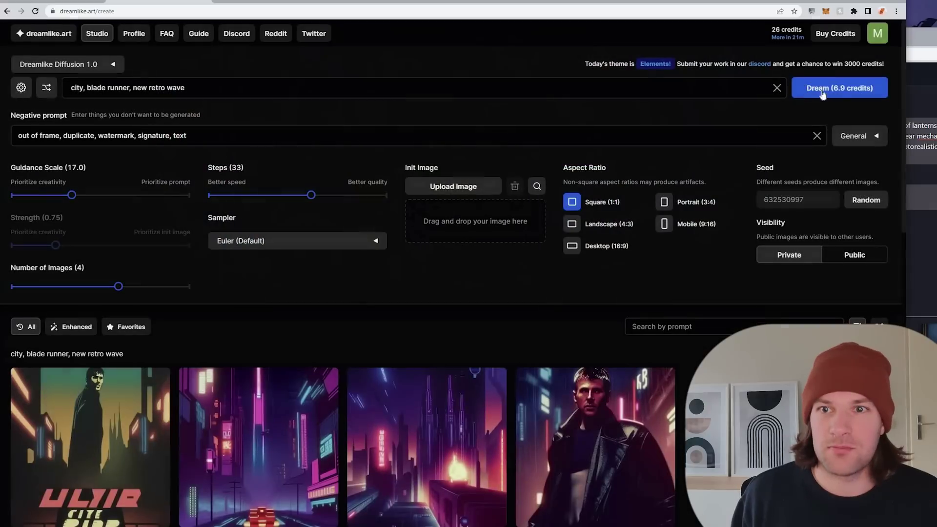
Generate four 'city, blade runner, new retro wave' images with Dreamlike Diffusion 1.0
click(839, 92)
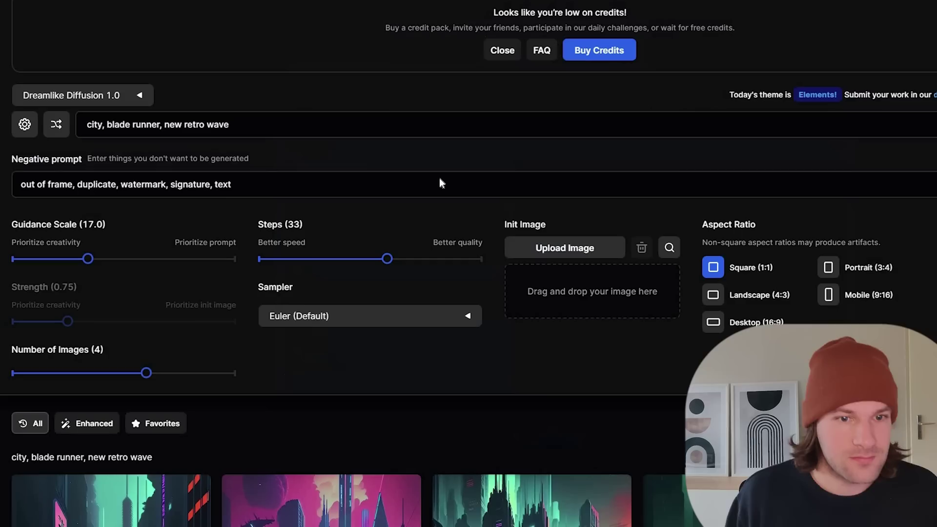
scroll(411, 176, down, 10)
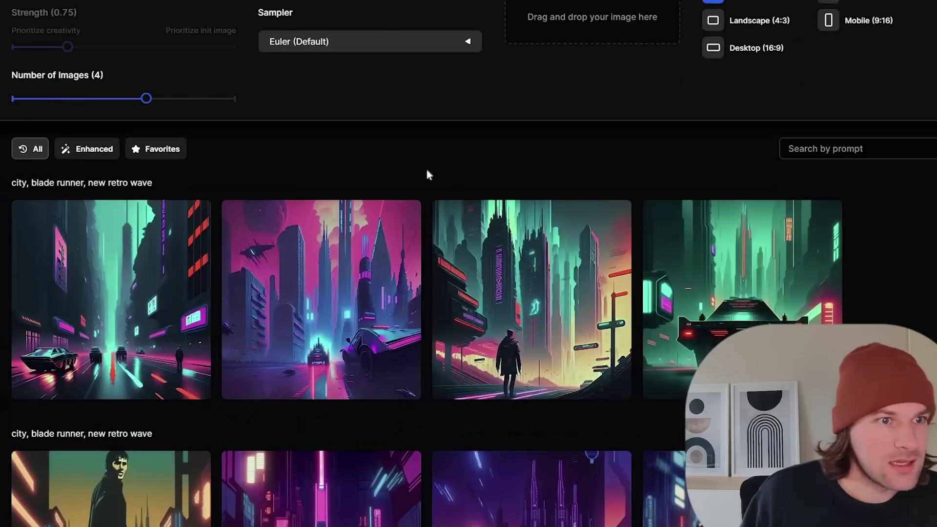
scroll(426, 192, up, 2)
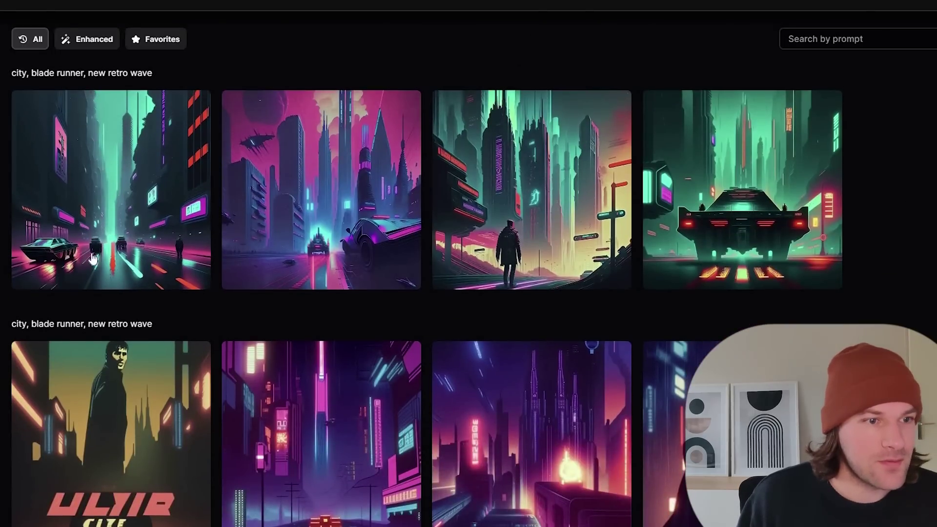
drag(12, 325, 157, 326)
click(157, 326)
scroll(288, 281, up, 8)
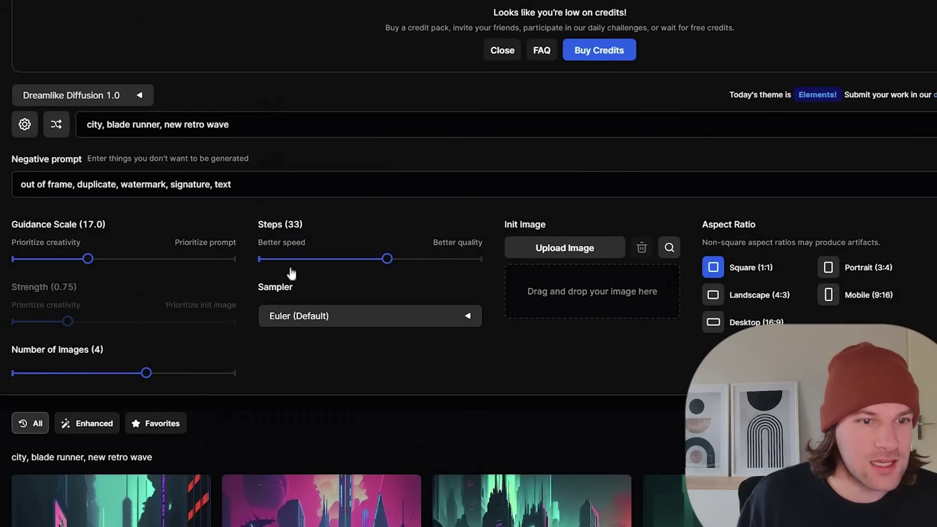
scroll(293, 281, down, 5)
scroll(592, 494, down, 1)
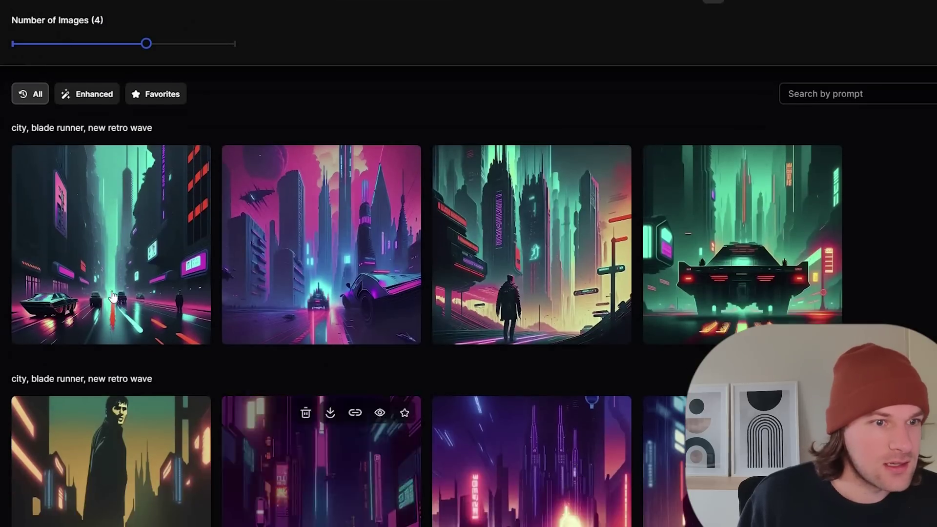
Enlarge the pink city image and the man-walking city image to compare results
click(361, 283)
click(552, 276)
click(601, 341)
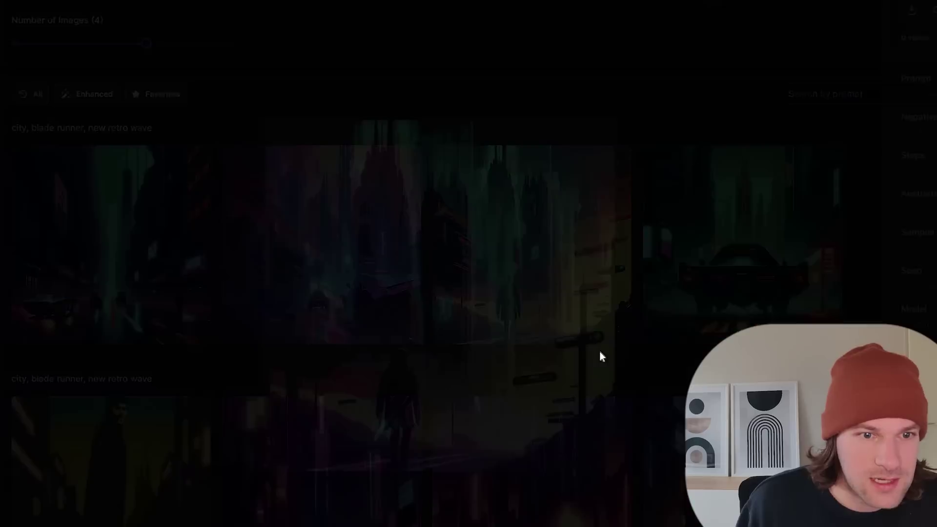